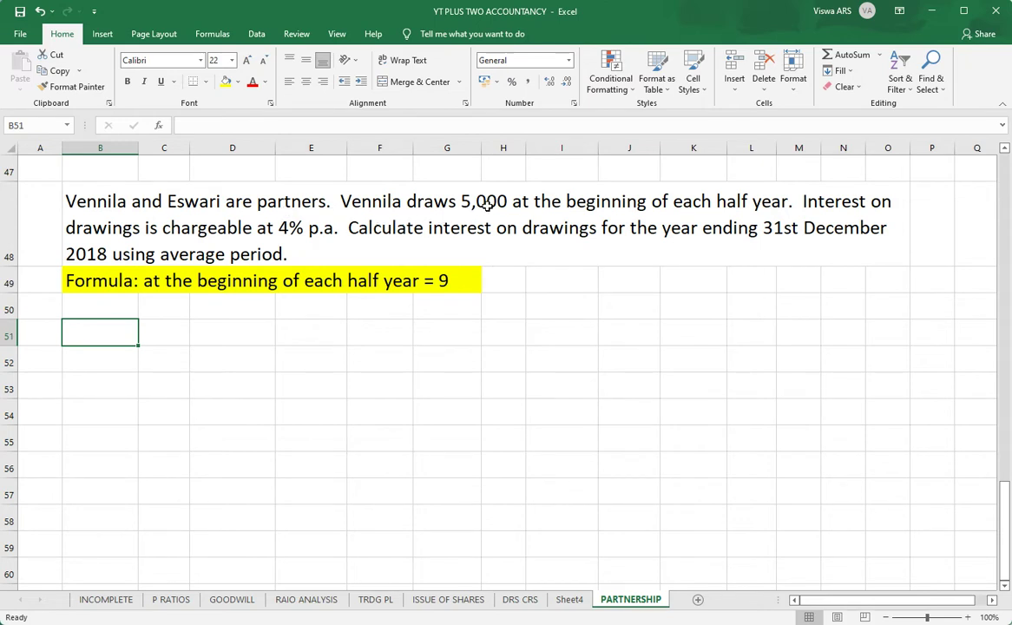
# Step: Enter the labels "average period" in B51 and "each half year" in B52
pyautogui.click(702, 169)
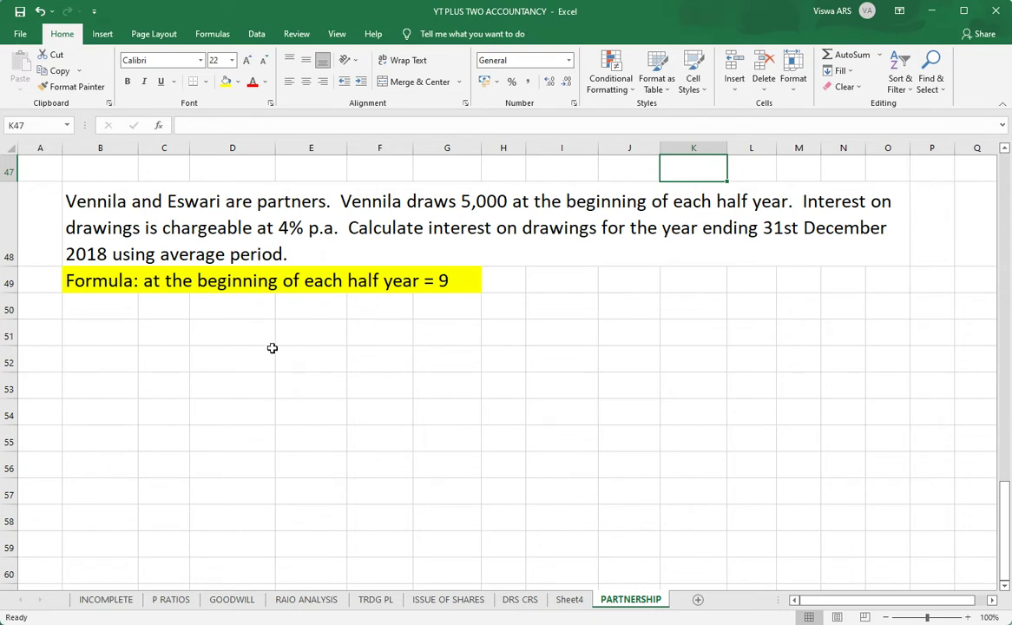
pyautogui.click(212, 230)
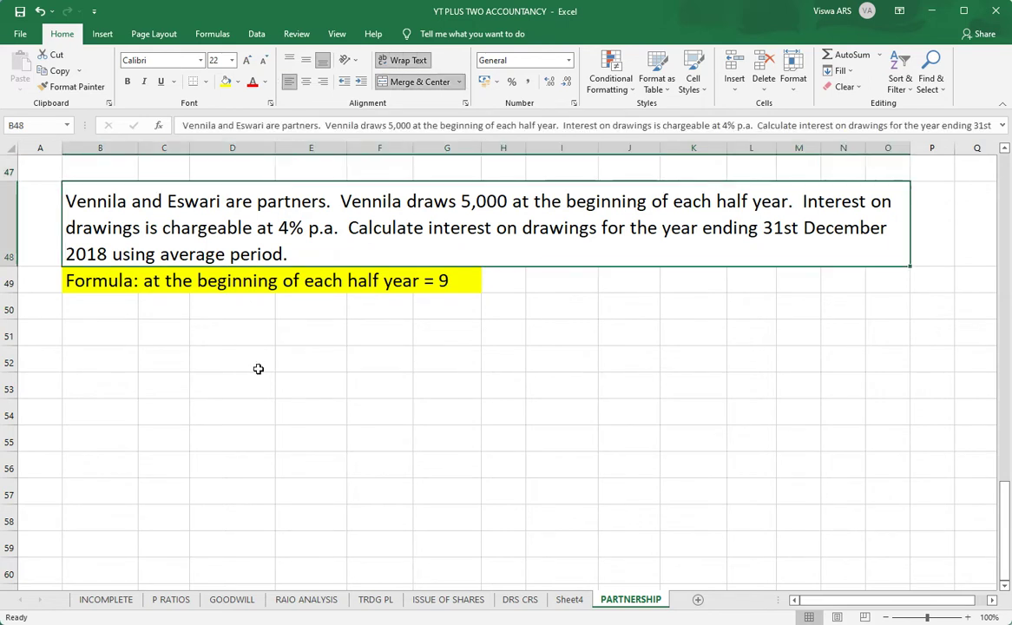
pyautogui.click(124, 327)
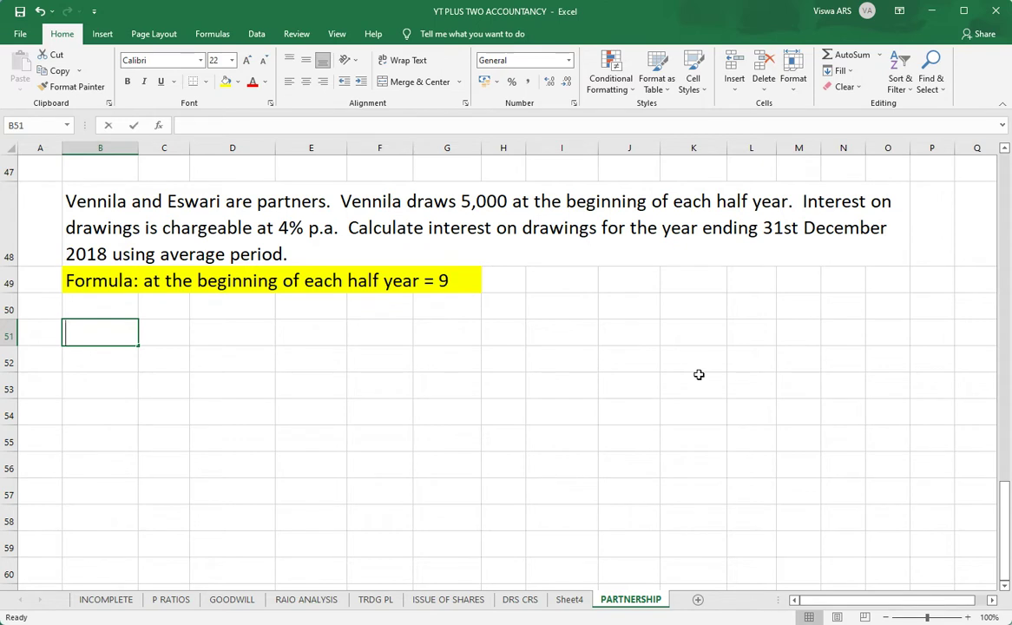
pyautogui.write('average ')
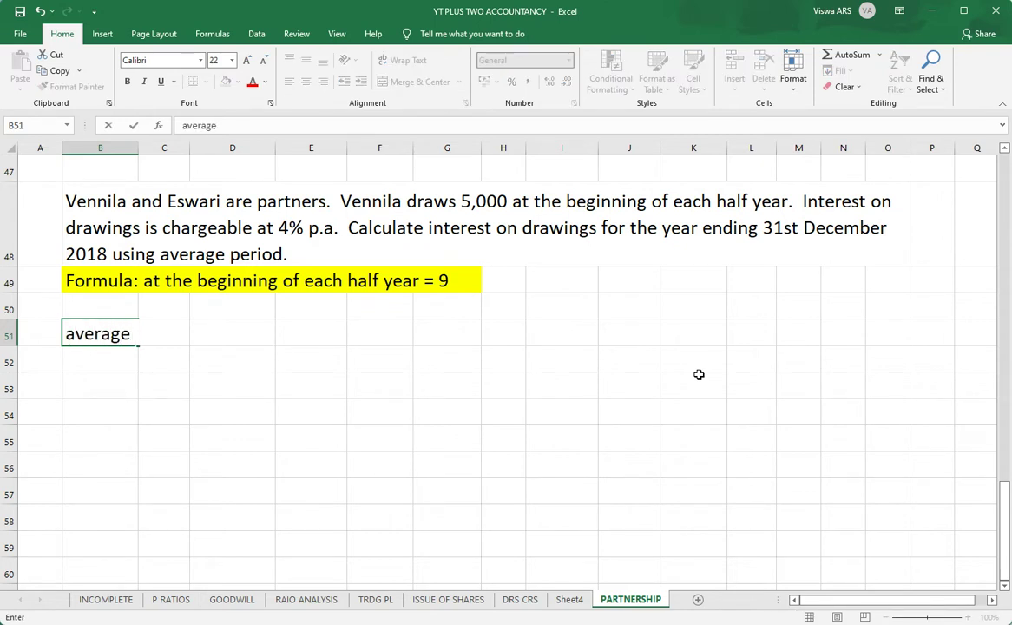
pyautogui.write('period')
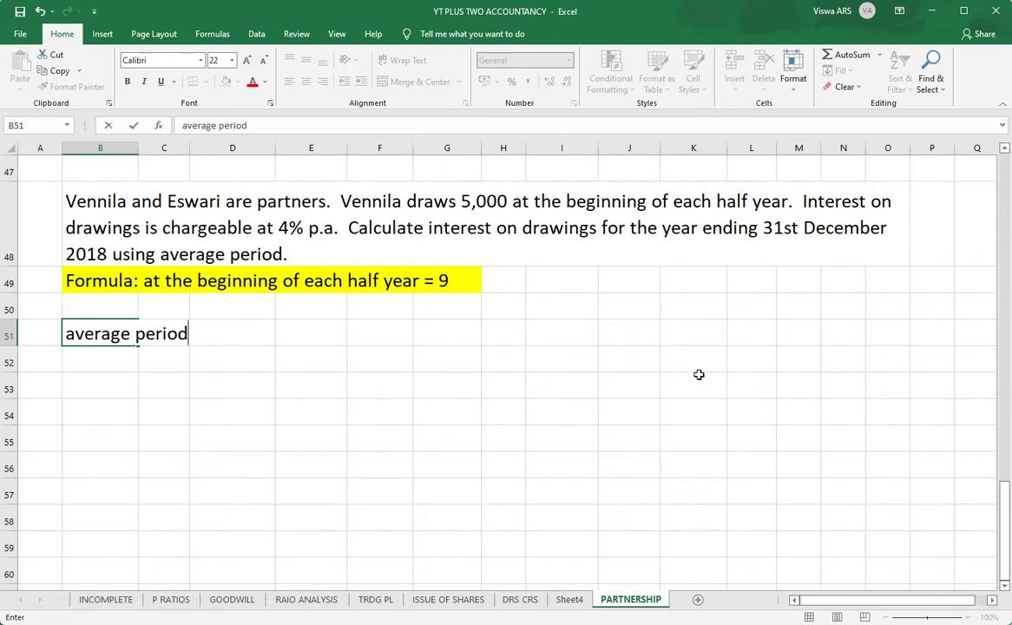
pyautogui.press('Return')
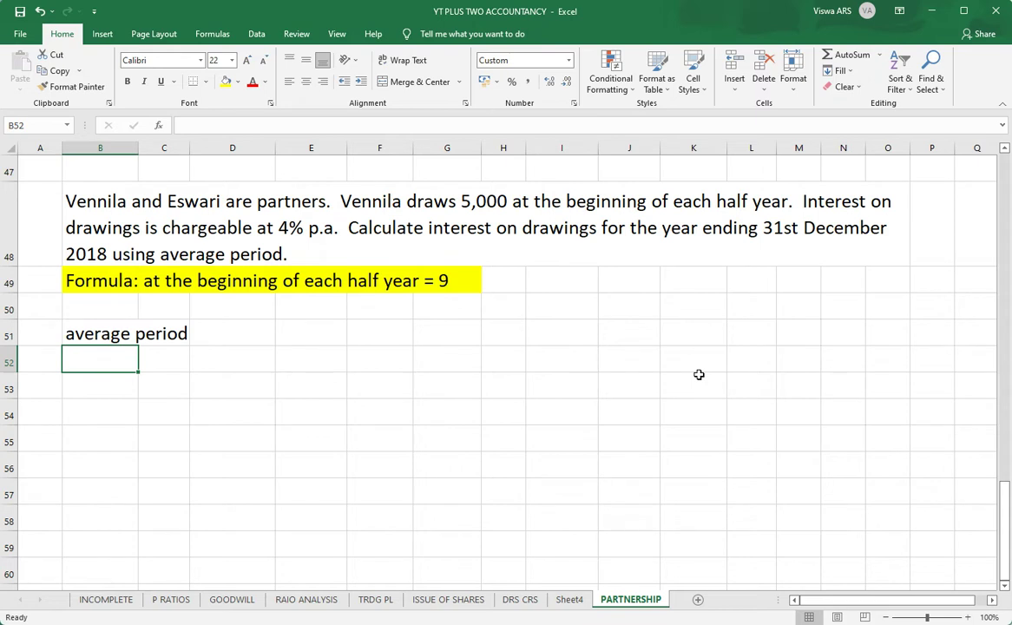
pyautogui.write('each hal')
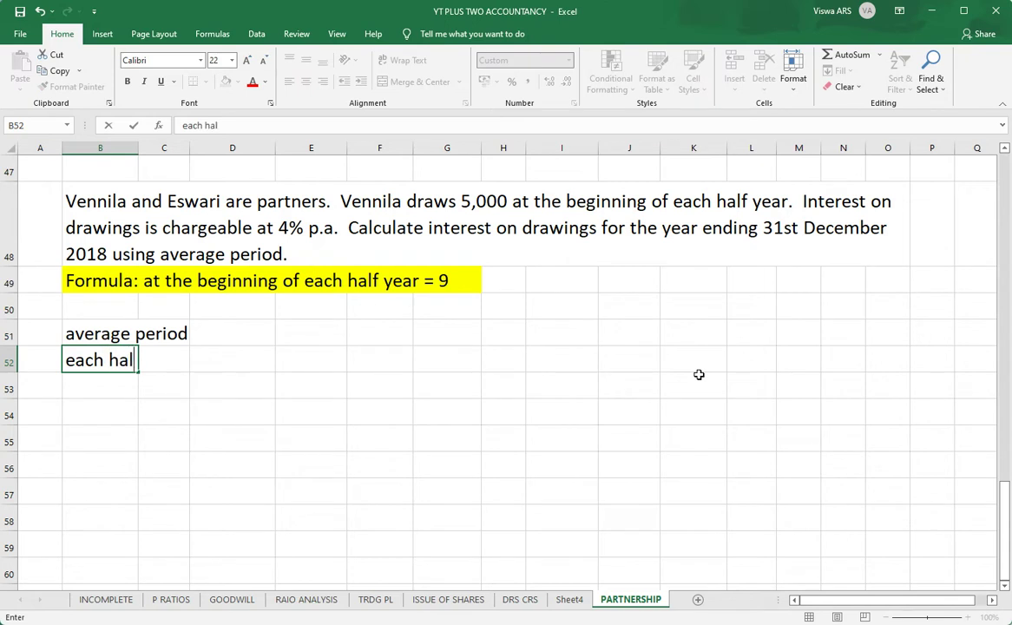
pyautogui.write('f year')
pyautogui.press('Return')
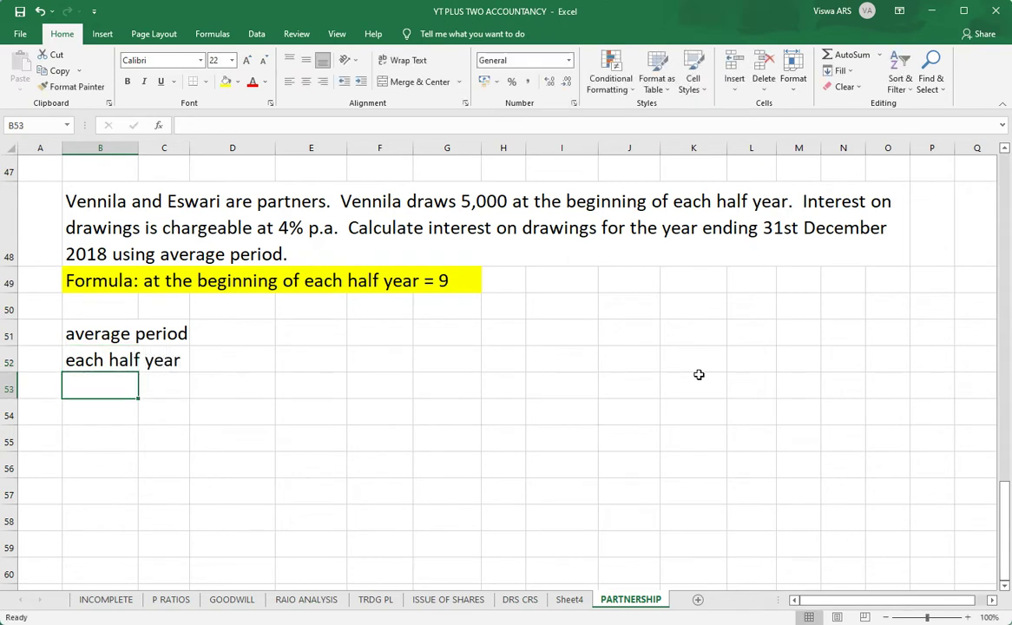
pyautogui.press('Up')
pyautogui.press('Up')
pyautogui.press('Right')
pyautogui.press('Right')
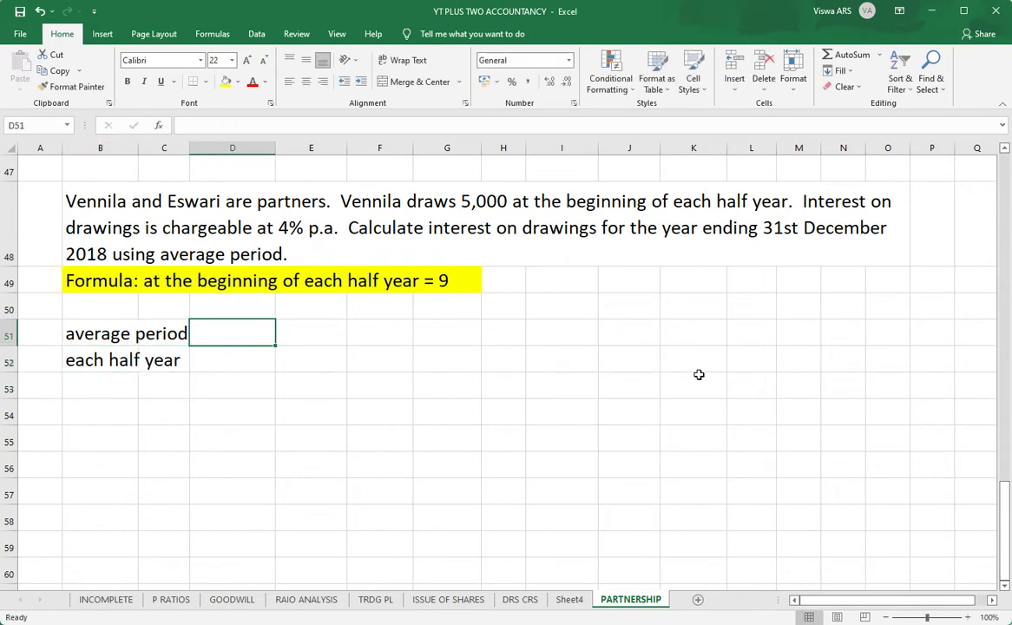
pyautogui.press('Up')
pyautogui.press('Up')
pyautogui.press('Left')
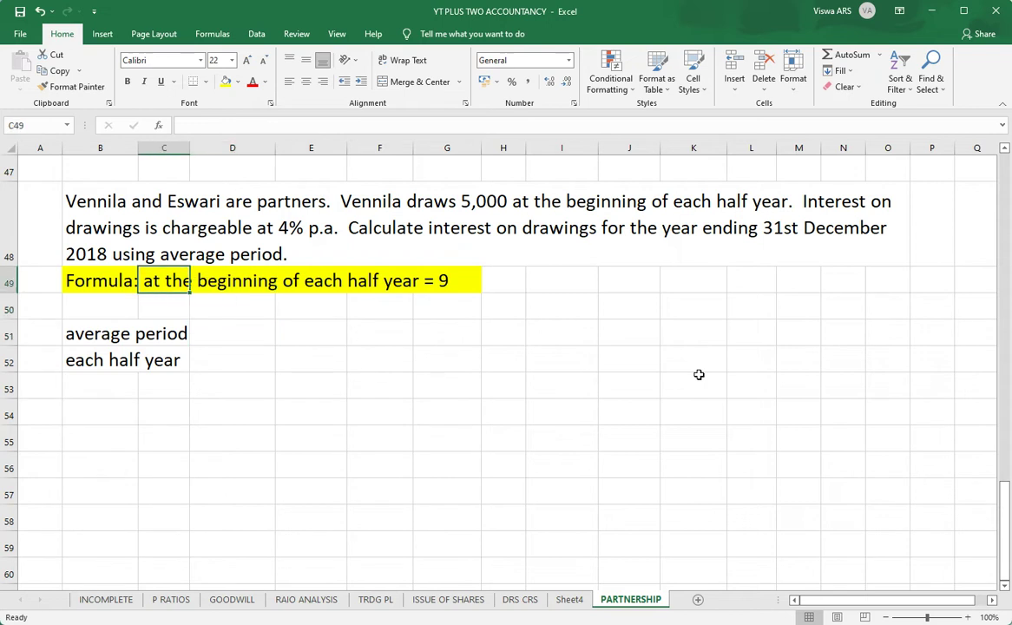
pyautogui.press('Left')
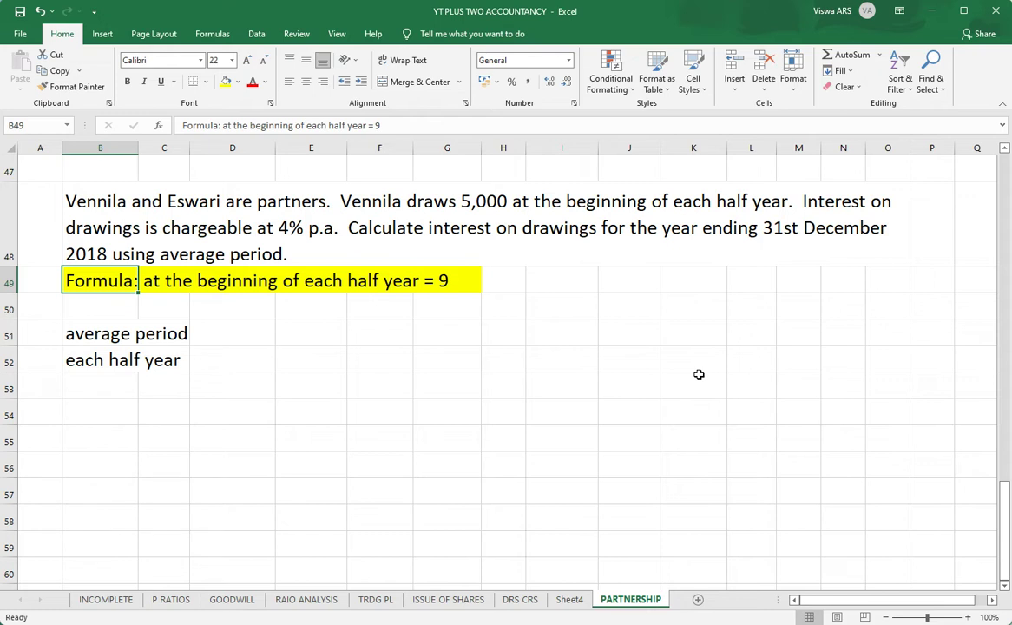
pyautogui.press('Down')
pyautogui.press('Down')
pyautogui.press('Down')
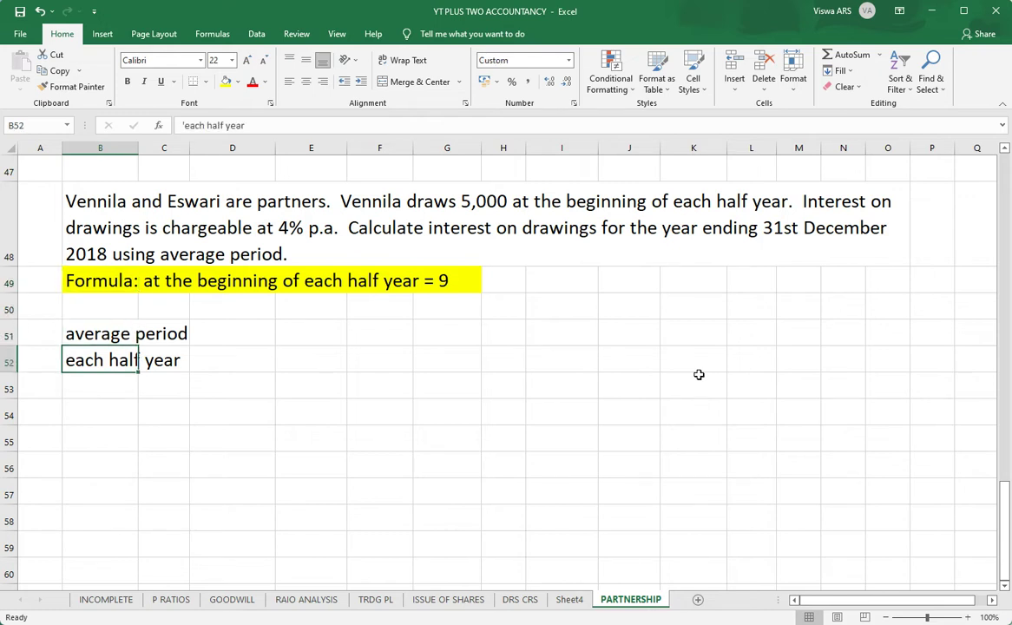
# Step: Enter "1st Jan drawings" in E51 with 12 months in G51
pyautogui.press('Right')
pyautogui.press('Right')
pyautogui.press('Up')
pyautogui.press('Right')
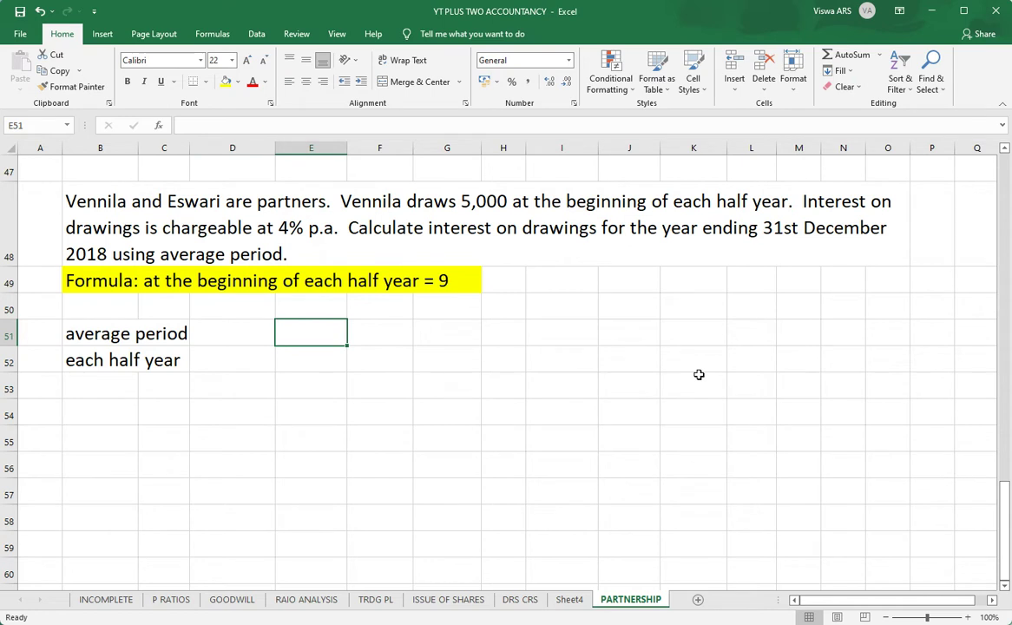
pyautogui.write('1')
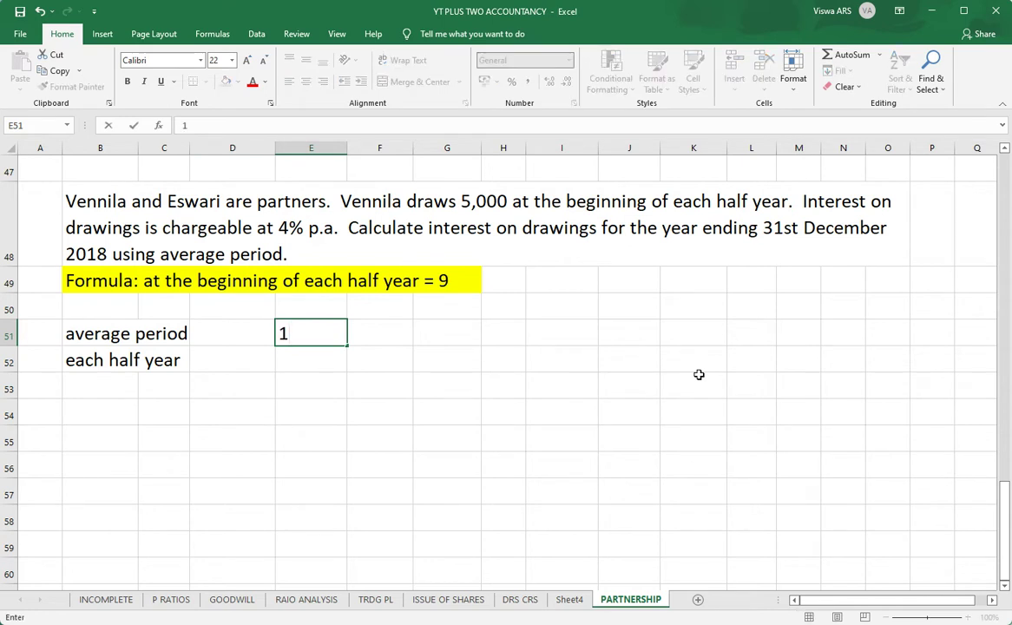
pyautogui.write('st Jan d')
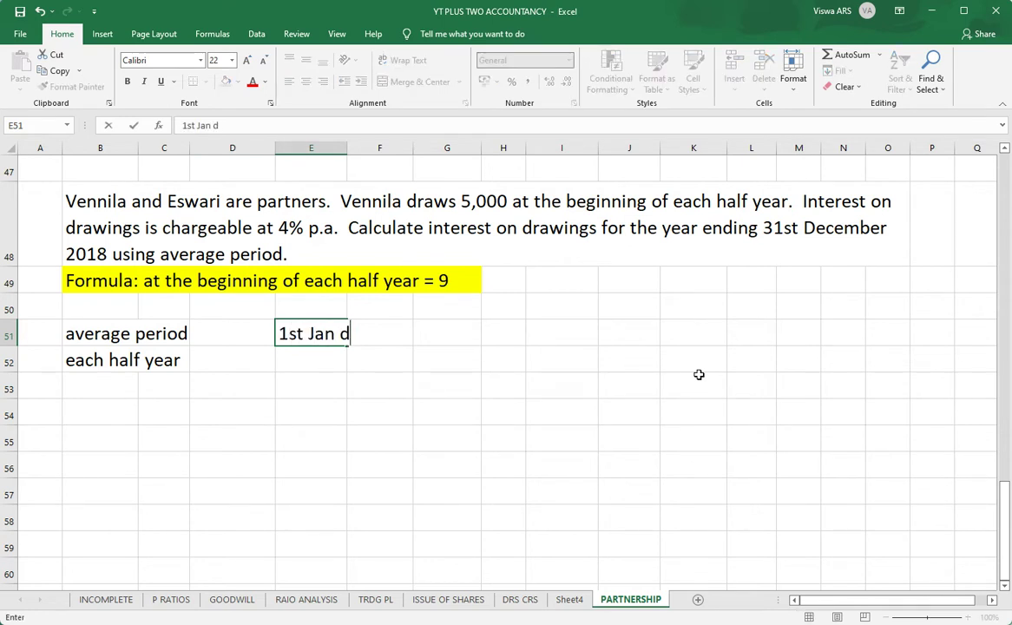
pyautogui.write('rawings')
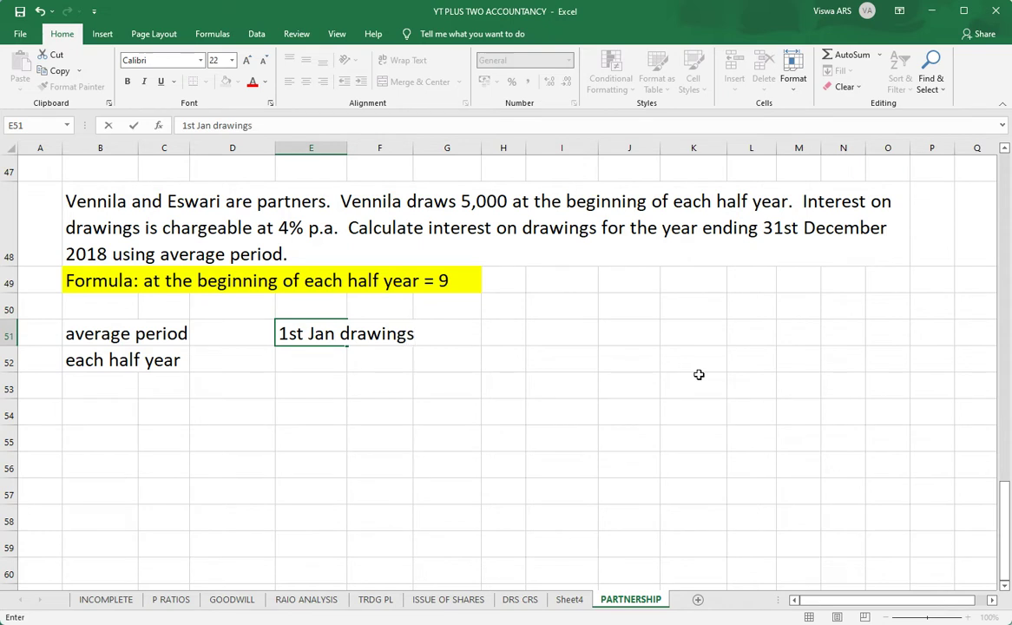
pyautogui.press('Tab')
pyautogui.press('Tab')
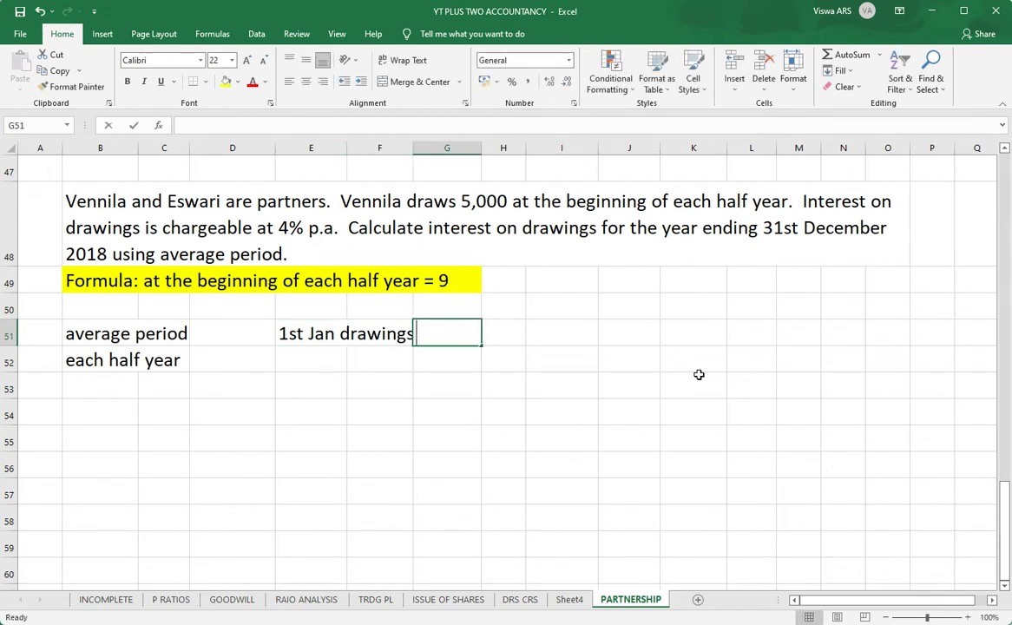
pyautogui.write('12')
pyautogui.press('Return')
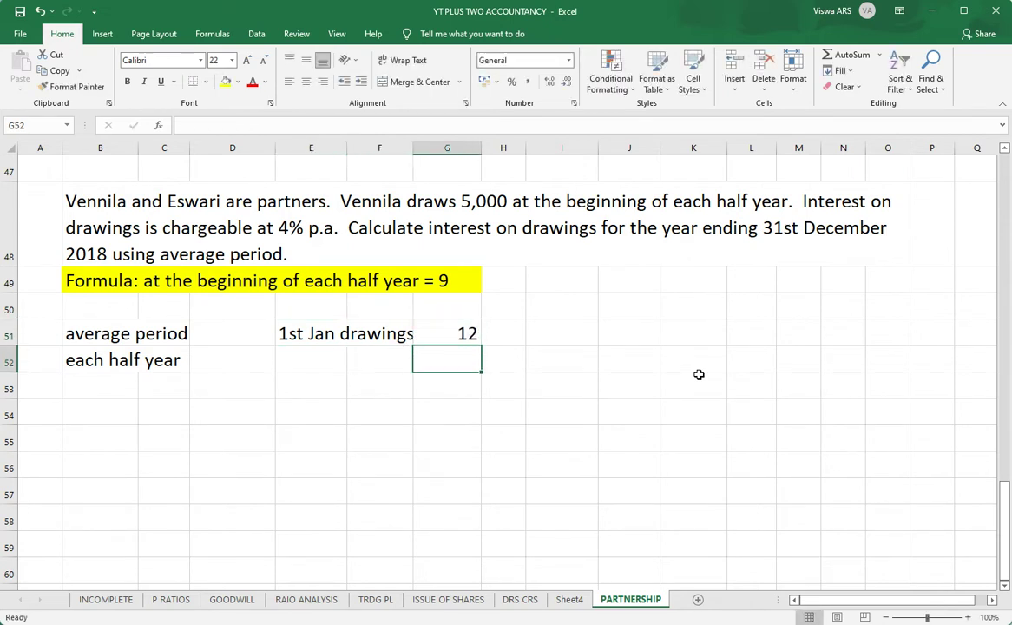
# Step: Add "1st Jul drawings" in E52 with 6 months in G52
pyautogui.press('Up')
pyautogui.press('Right')
pyautogui.press('Left')
pyautogui.press('Left')
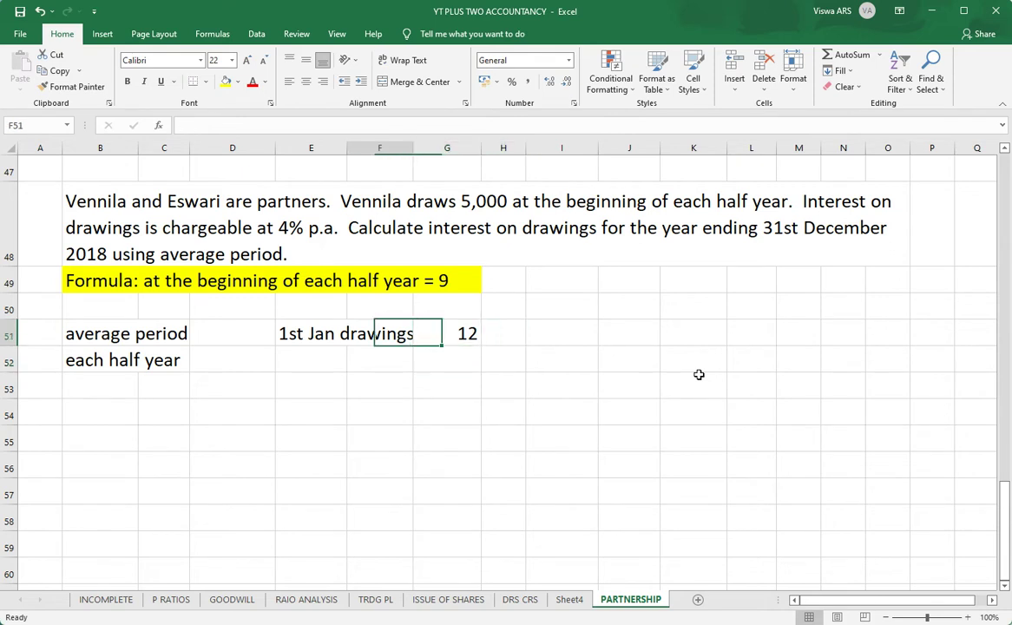
pyautogui.press('Left')
pyautogui.press('Down')
pyautogui.write('1')
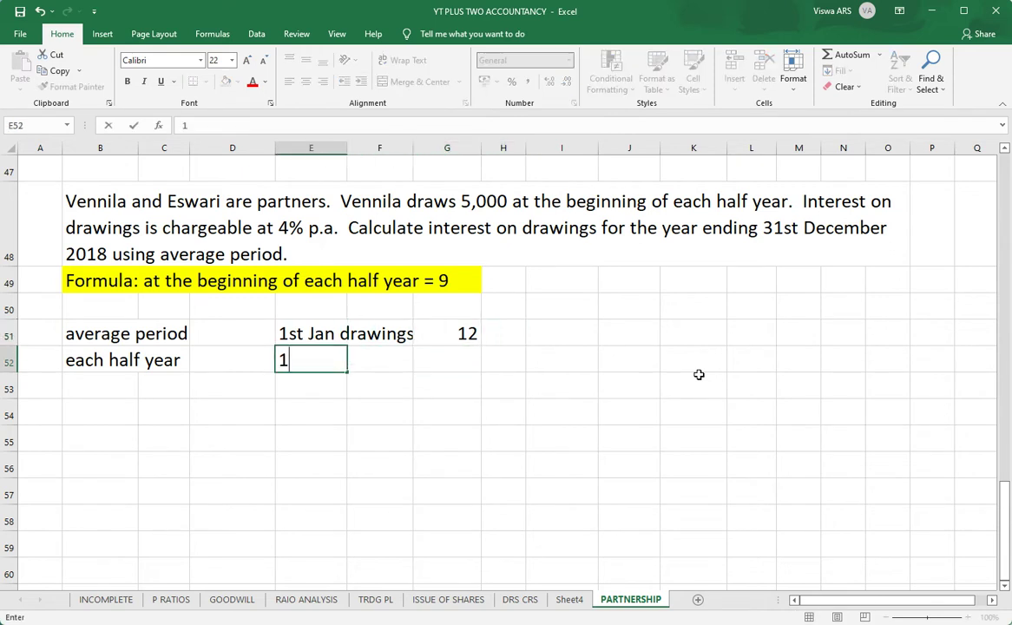
pyautogui.write('st Jul drawings')
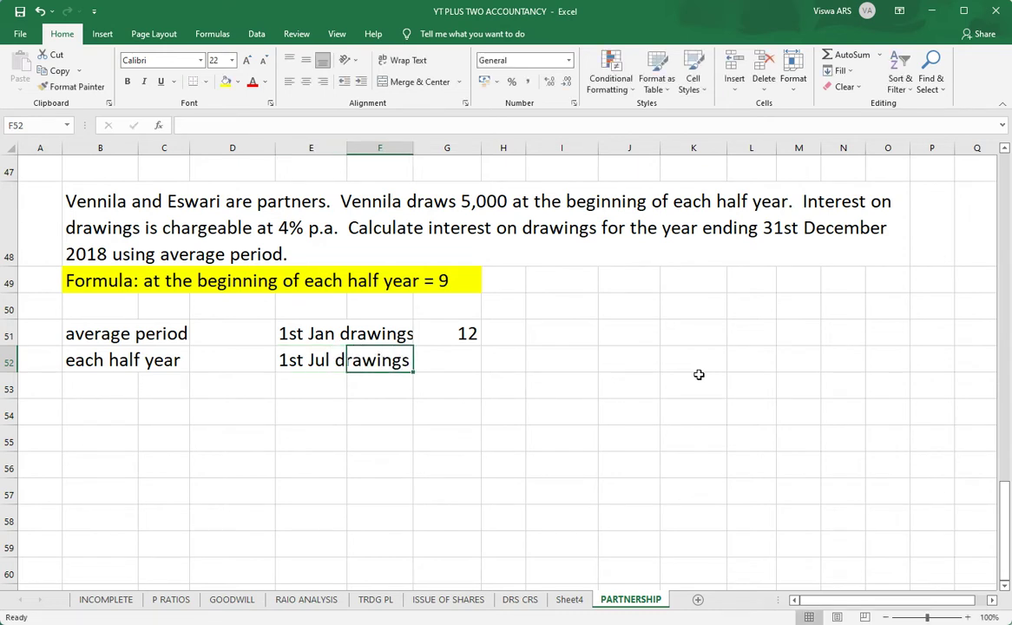
pyautogui.press('Right')
pyautogui.press('Right')
pyautogui.write('6')
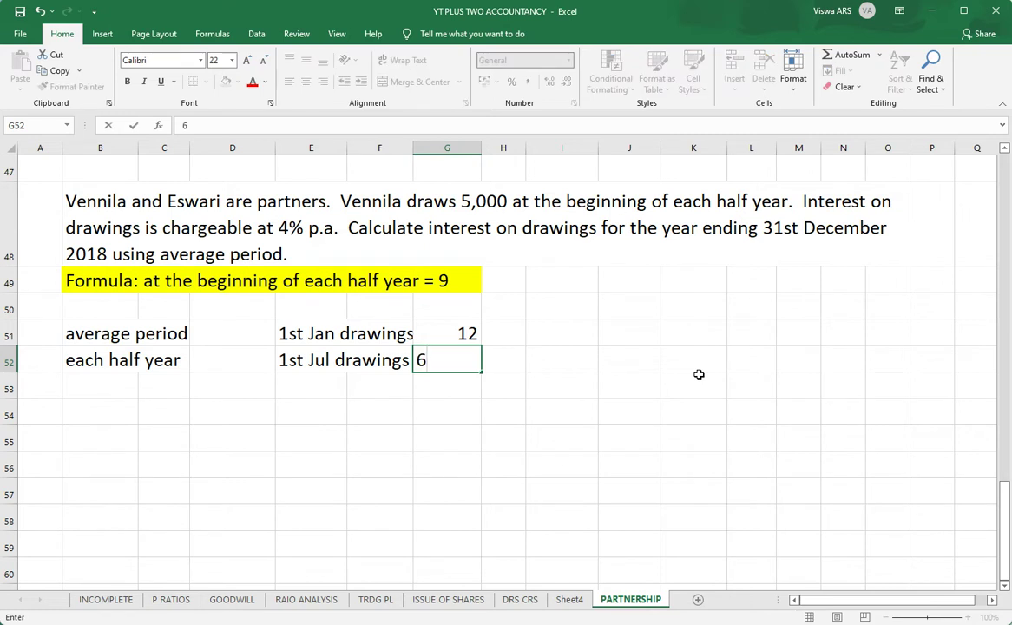
pyautogui.press('Return')
# Step: Note the periods beside the month counts: "Jan to Dec" in H51 and "Jul to Dec" in H52
pyautogui.press('Up')
pyautogui.press('Up')
pyautogui.press('Right')
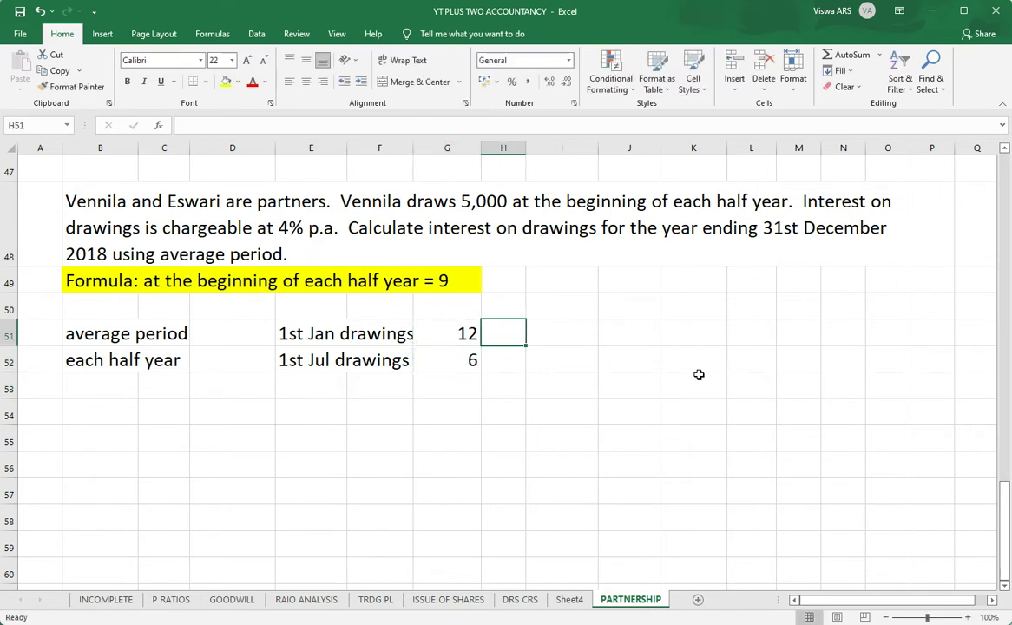
pyautogui.write('Jan to DEc')
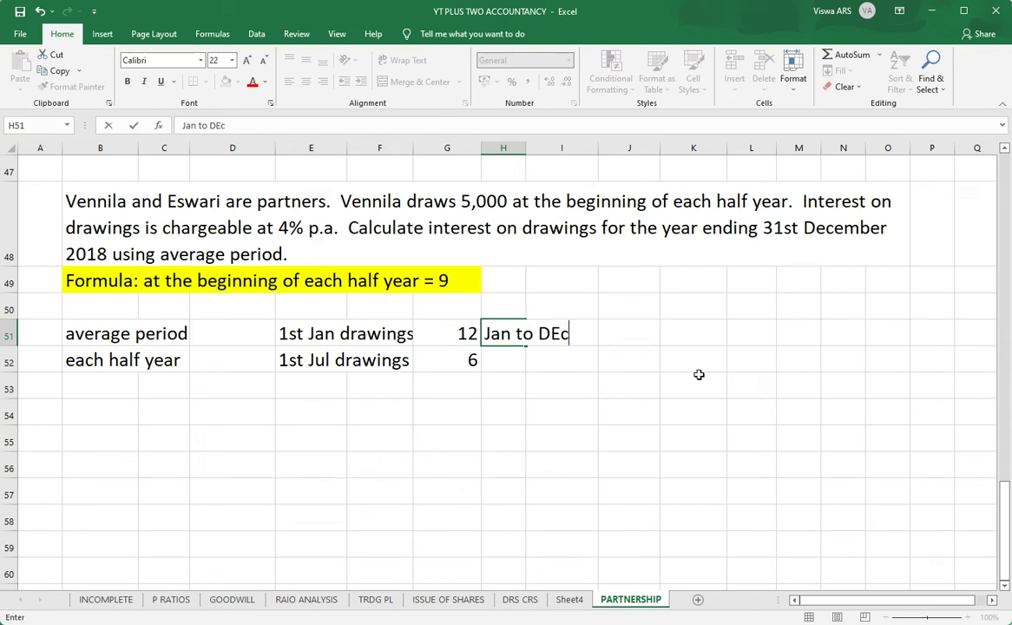
pyautogui.press('Return')
pyautogui.write('Jul ')
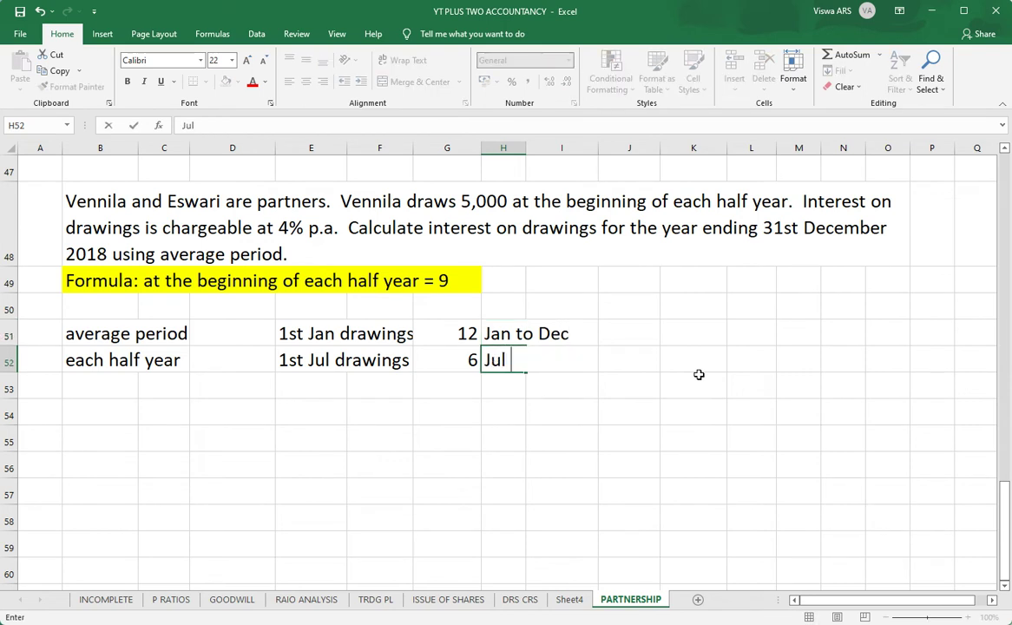
pyautogui.write('to Dec')
pyautogui.press('Return')
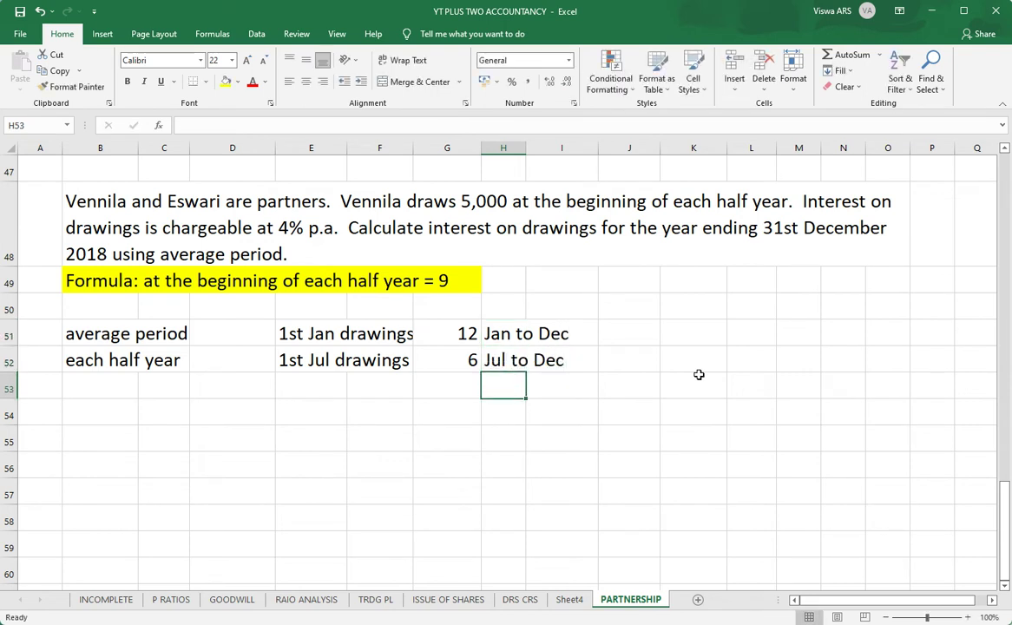
# Step: Total the two month counts with AutoSum in G53, and divide that total by 2 in G54 with =G53/2
pyautogui.press('Left')
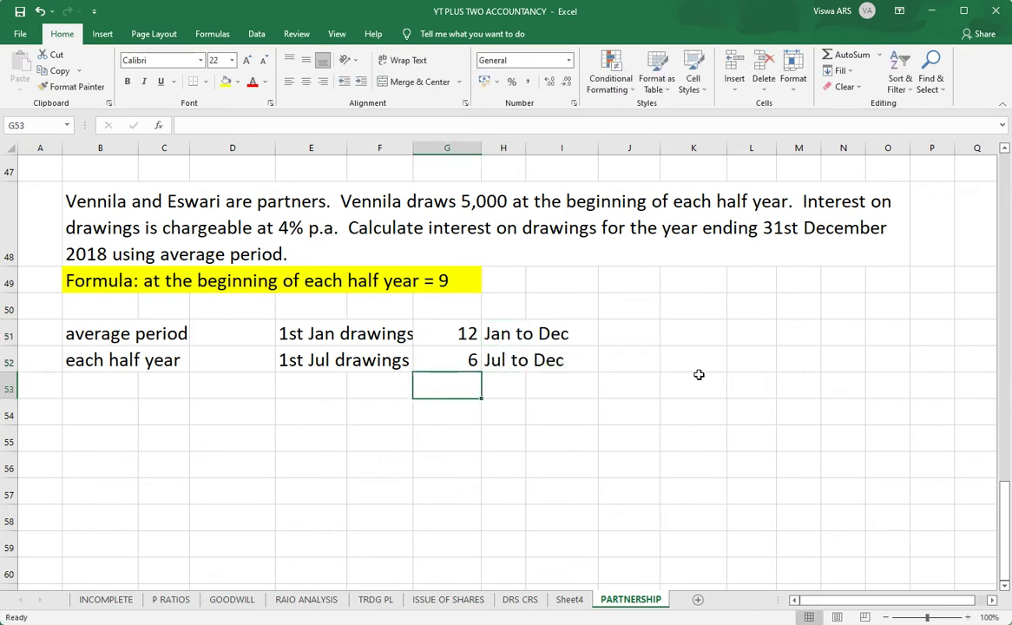
pyautogui.click(835, 57)
pyautogui.press('Return')
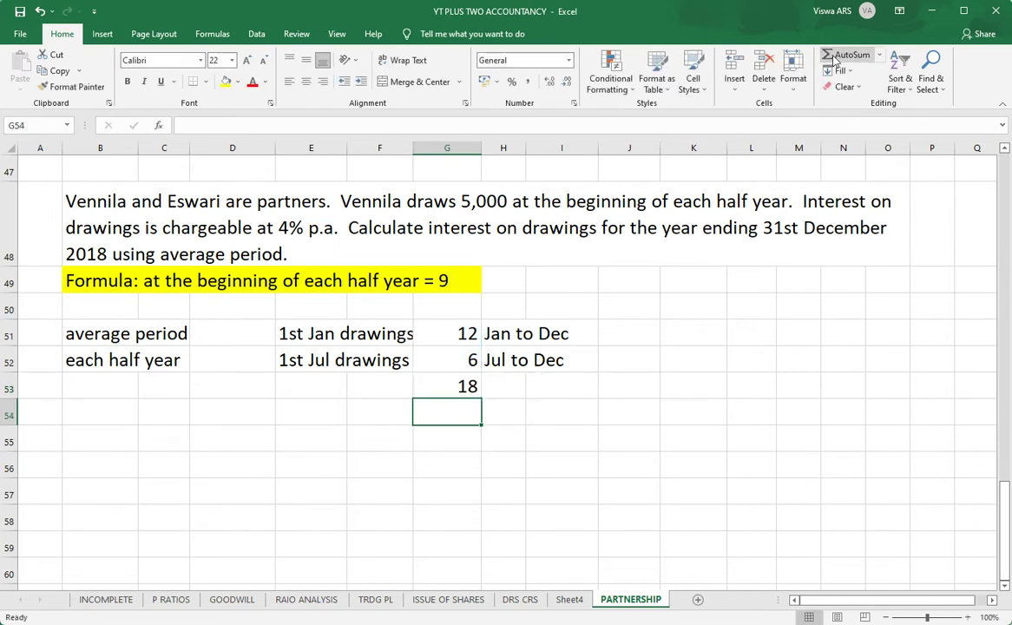
pyautogui.write('=')
pyautogui.press('Up')
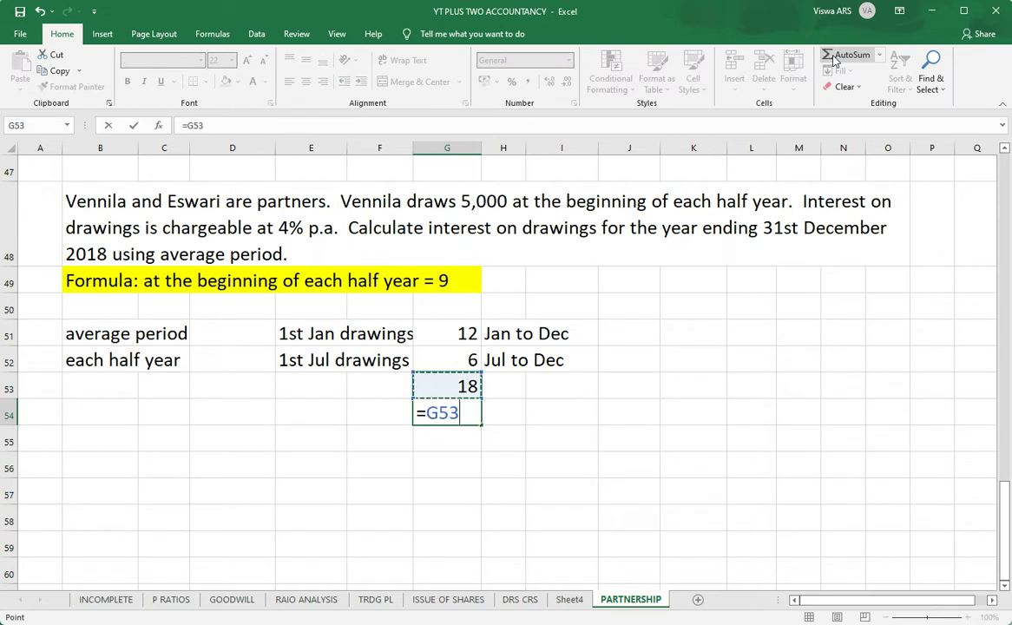
pyautogui.write('/2')
pyautogui.press('Return')
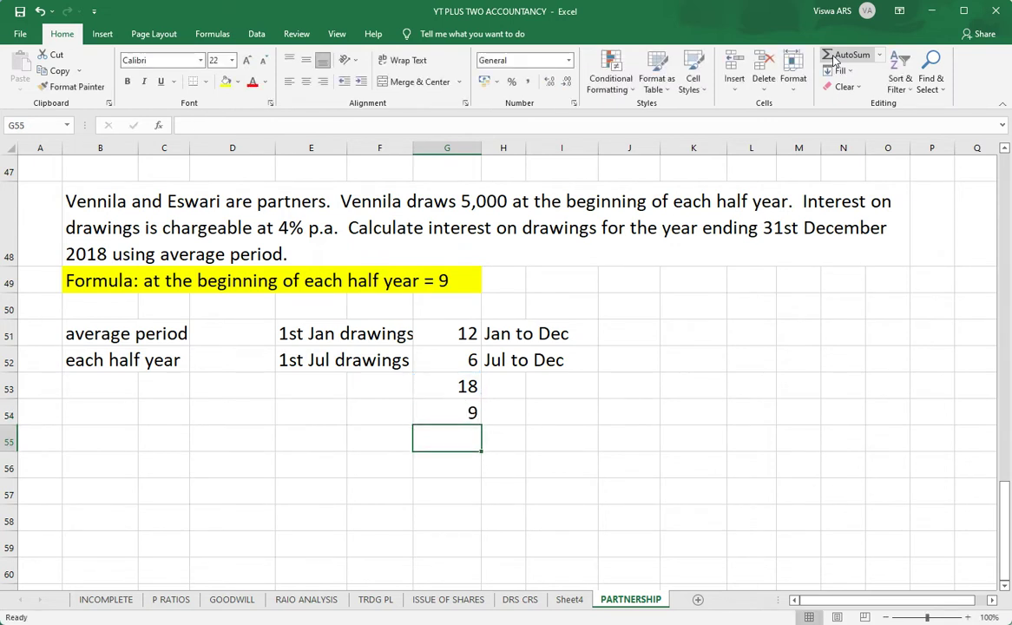
# Step: Label the two results "total months" in E53 and "average period =" in E54
pyautogui.press('Up')
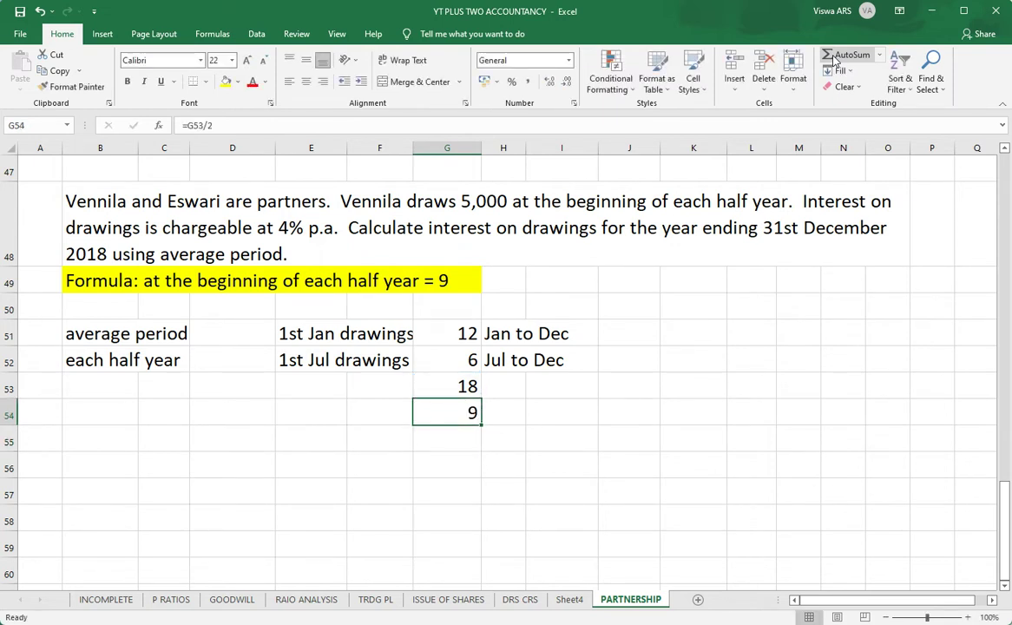
pyautogui.press('Left')
pyautogui.press('Left')
pyautogui.press('Up')
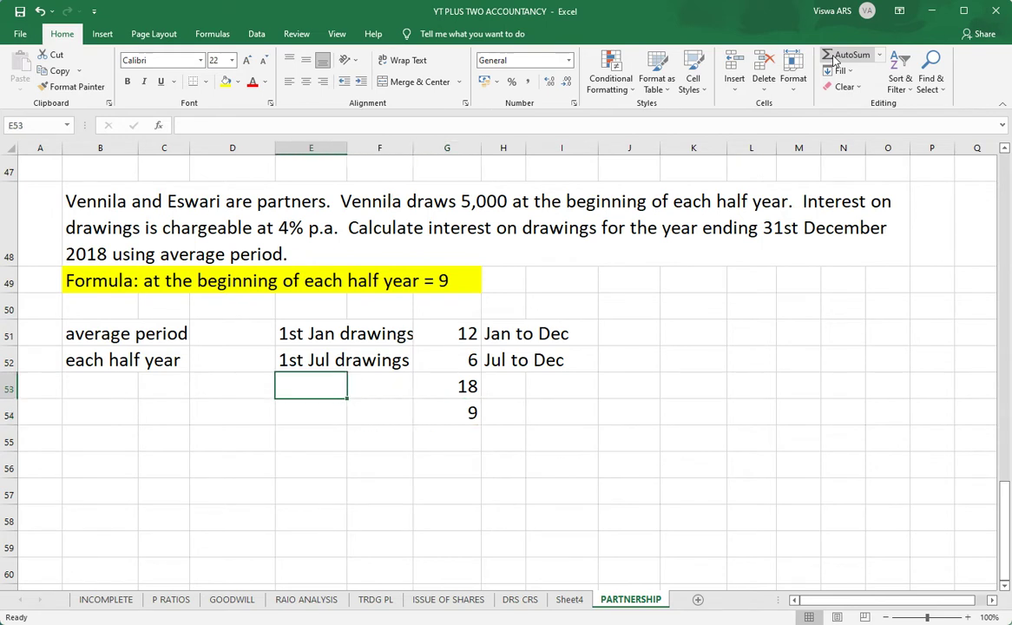
pyautogui.write('total months')
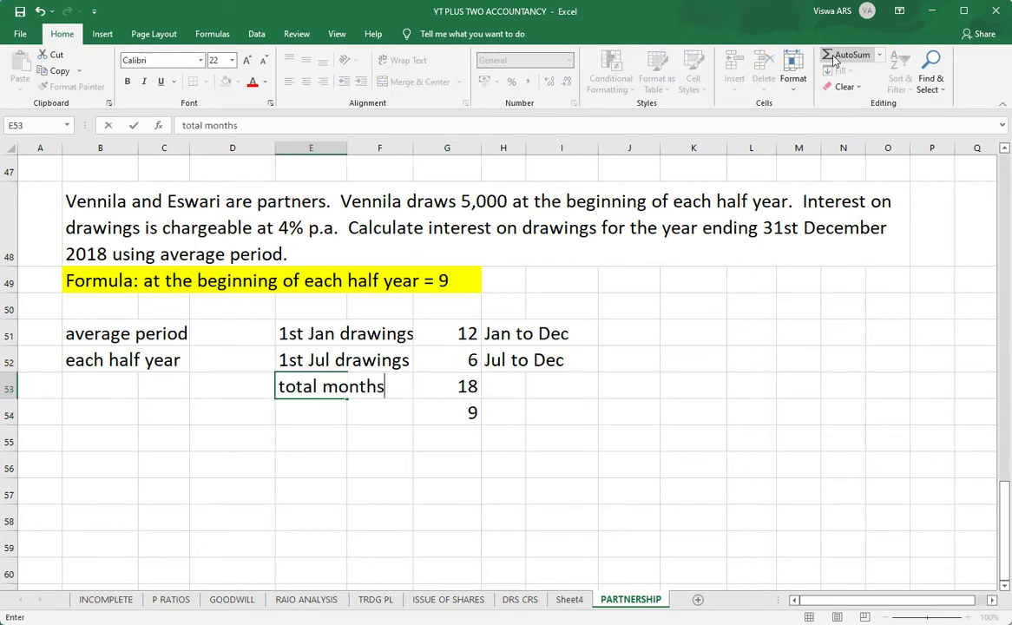
pyautogui.press('Return')
pyautogui.write('average')
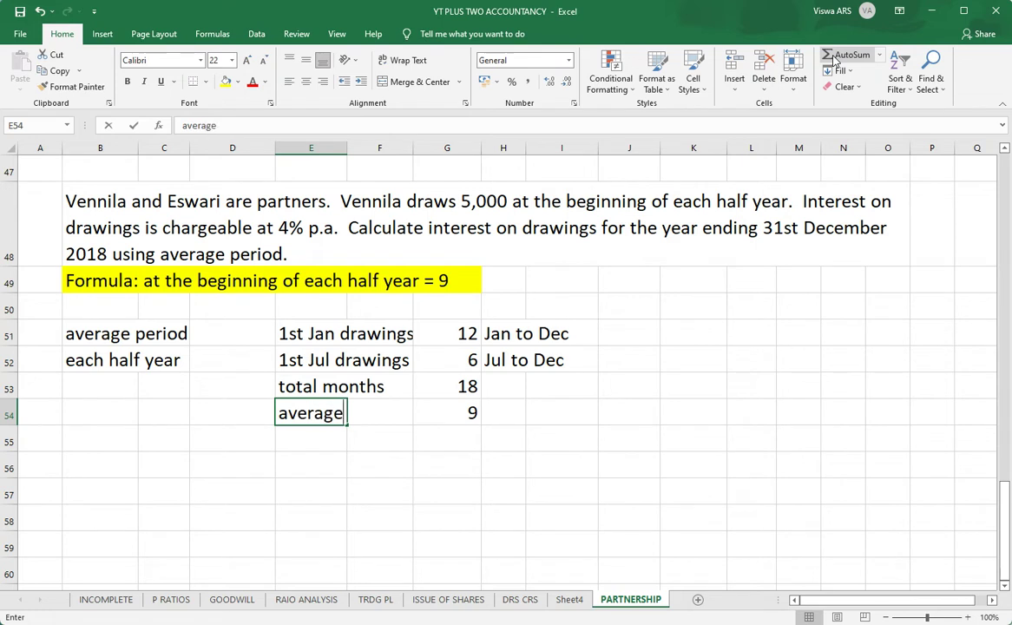
pyautogui.write(' period =')
pyautogui.press('Return')
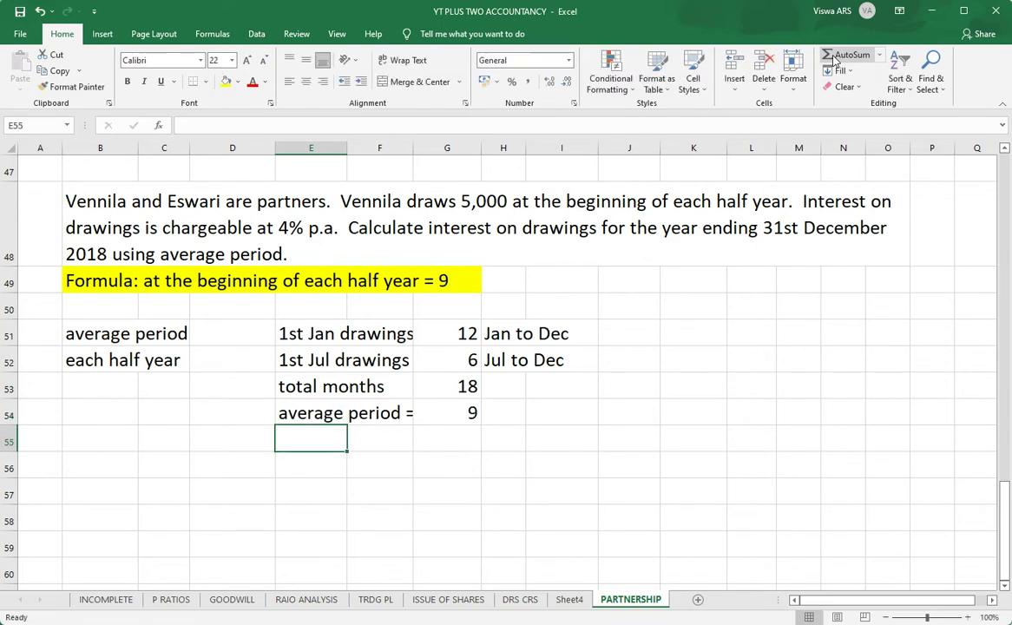
# Step: Write the interest rate line "interest = '4%" in B56, below the average period working
pyautogui.press('Down')
pyautogui.press('Left')
pyautogui.press('Left')
pyautogui.press('Left')
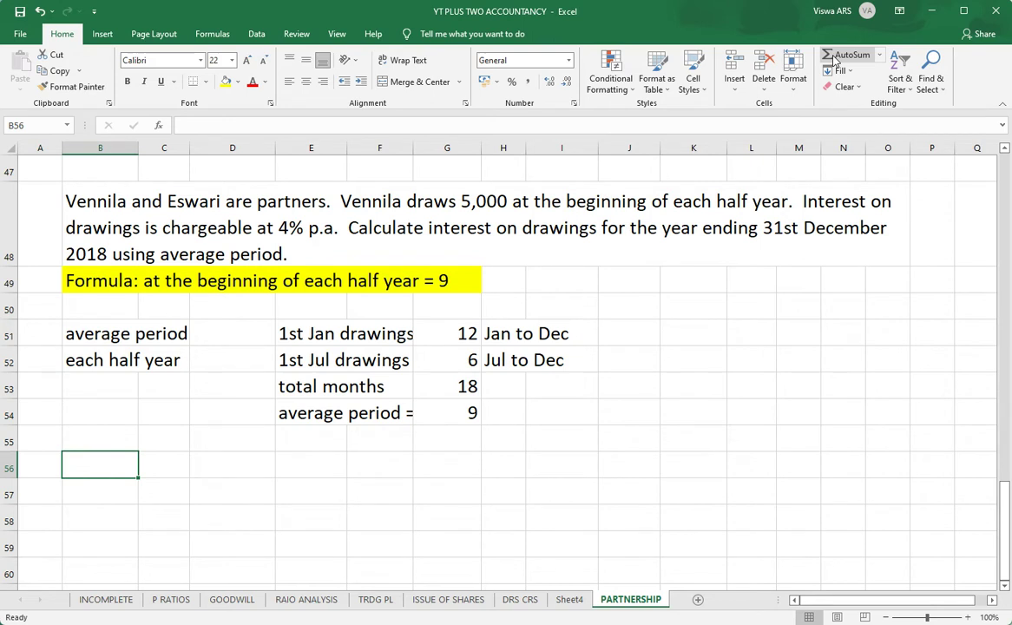
pyautogui.write('intere')
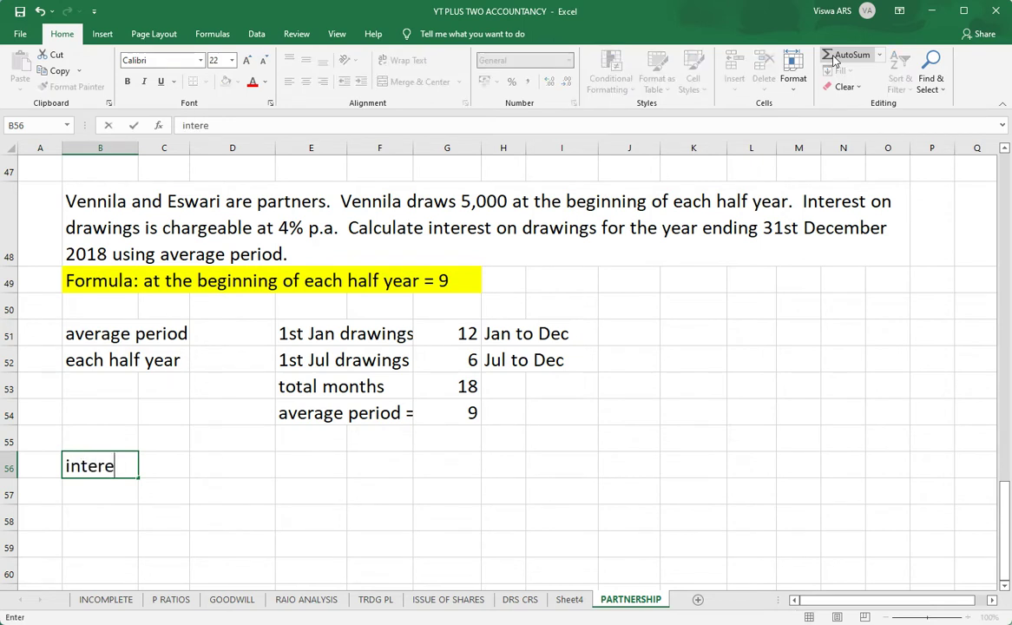
pyautogui.write("st = '4%")
pyautogui.press('Return')
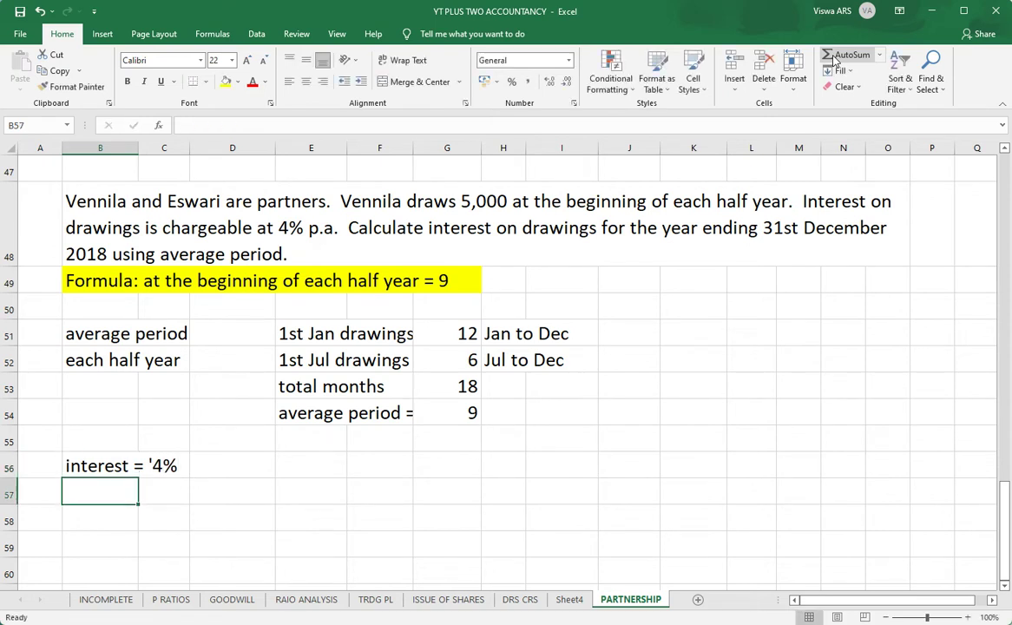
# Step: Write "drawings = '5000 * 2" in B57 and enter the total of 10,000 in E57
pyautogui.write('da')
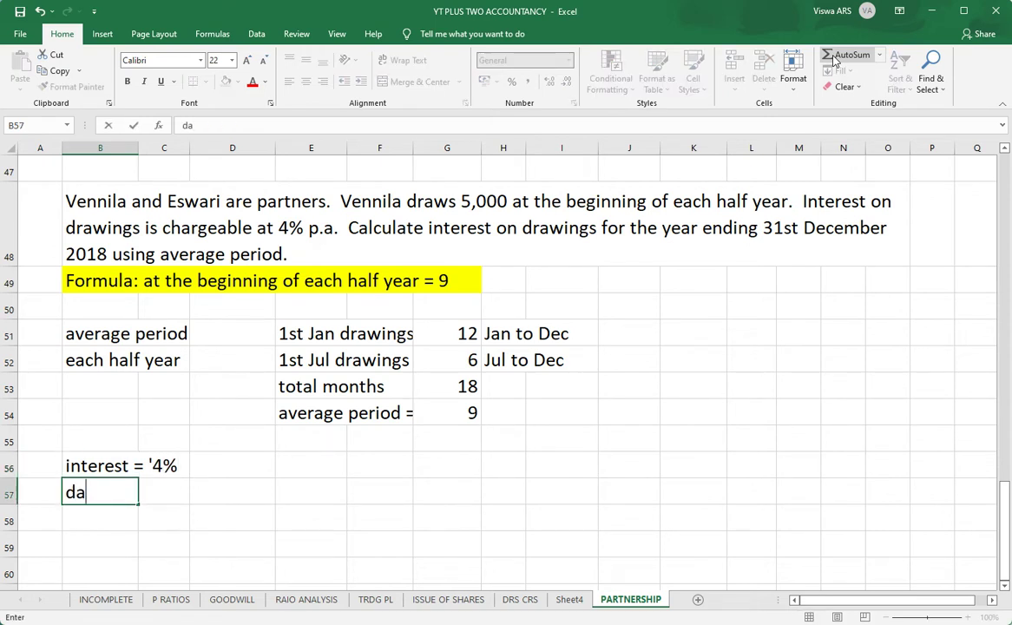
pyautogui.press('BackSpace')
pyautogui.write('rawgins')
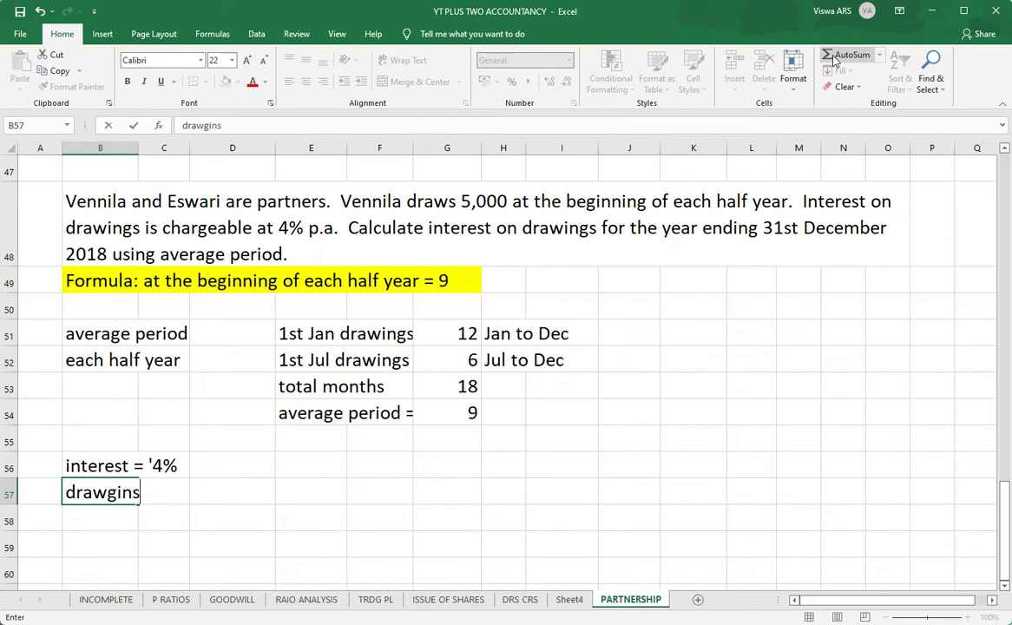
pyautogui.press('BackSpace')
pyautogui.press('BackSpace')
pyautogui.press('BackSpace')
pyautogui.press('BackSpace')
pyautogui.write("ings = '5000")
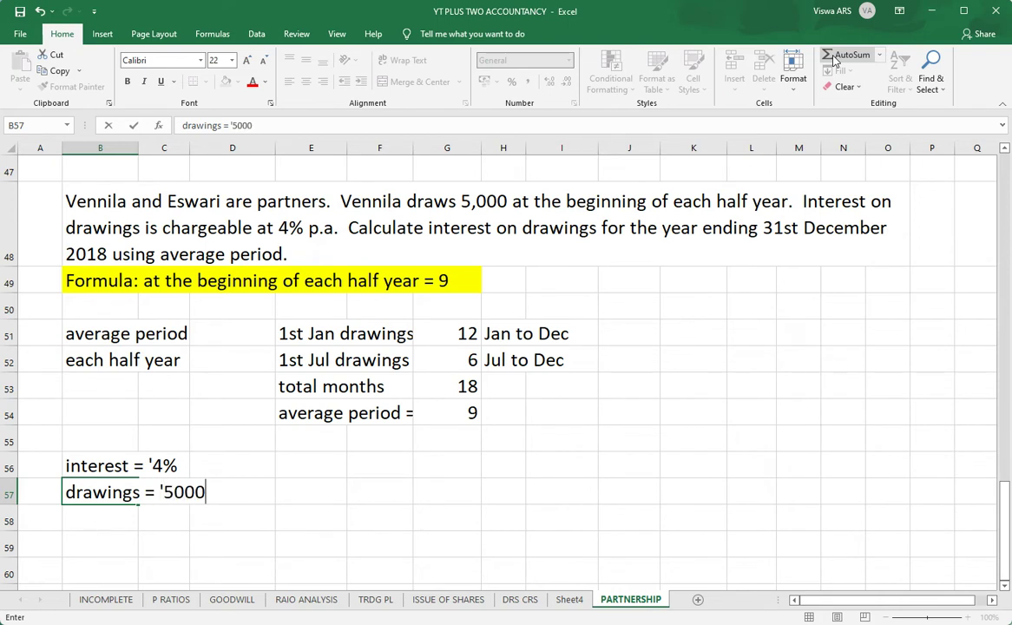
pyautogui.write(' * 2')
pyautogui.press('Tab')
pyautogui.write('10,000')
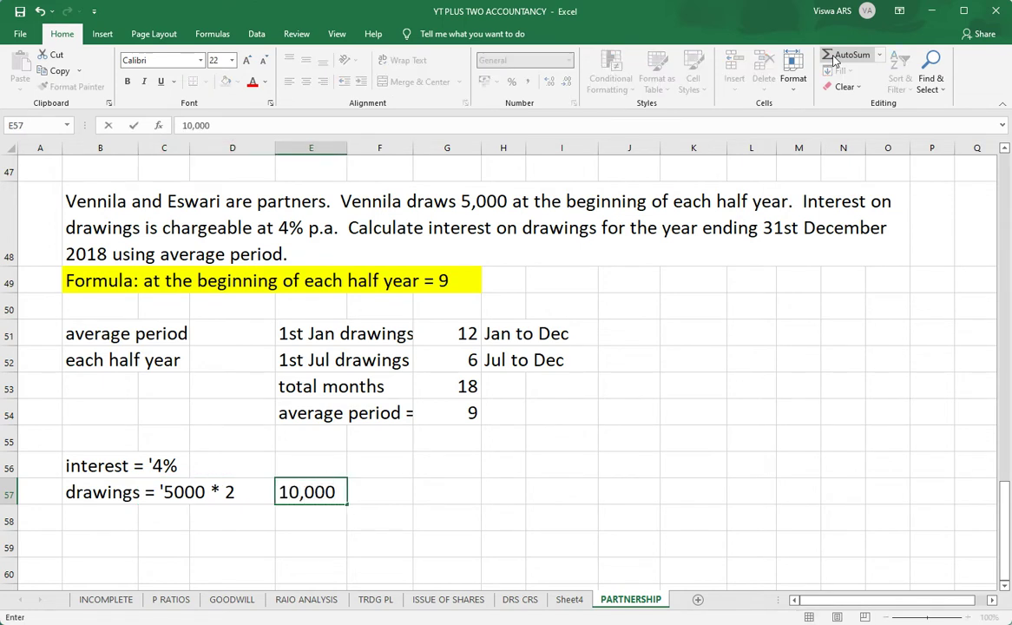
# Step: Enter the interest rate in E56 as 4% in percentage format
pyautogui.press('Up')
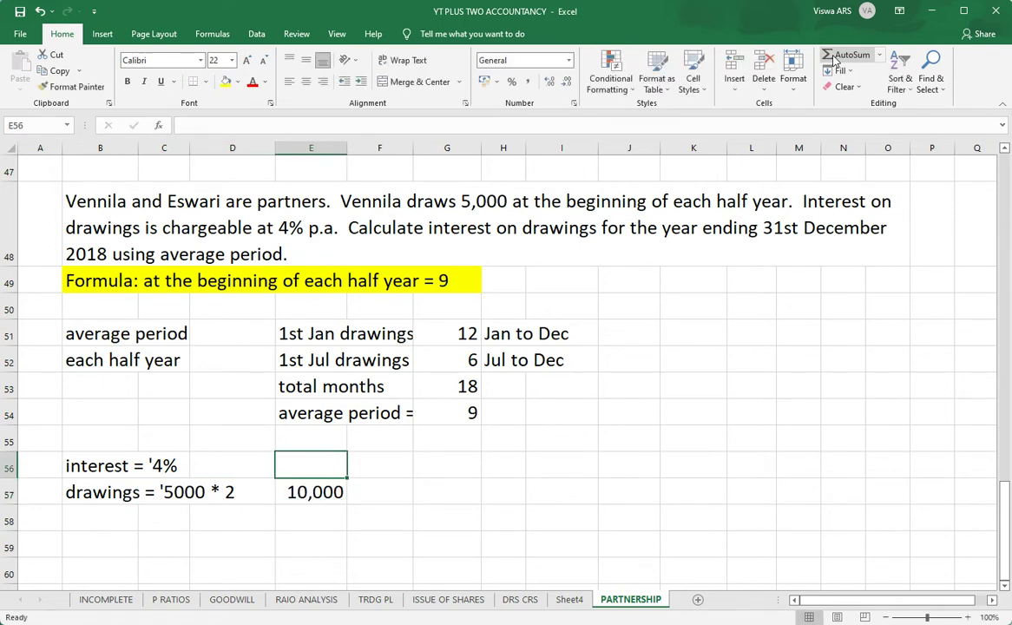
pyautogui.write('4')
pyautogui.hotkey('ctrl', 'Return')
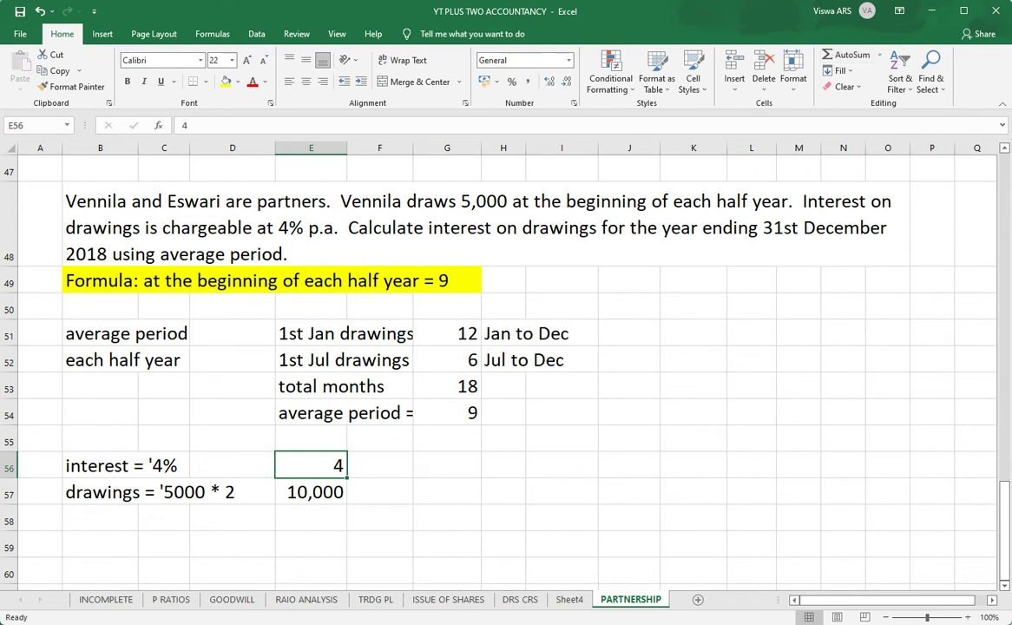
pyautogui.click(512, 83)
pyautogui.write('4')
pyautogui.hotkey('ctrl', 'Return')
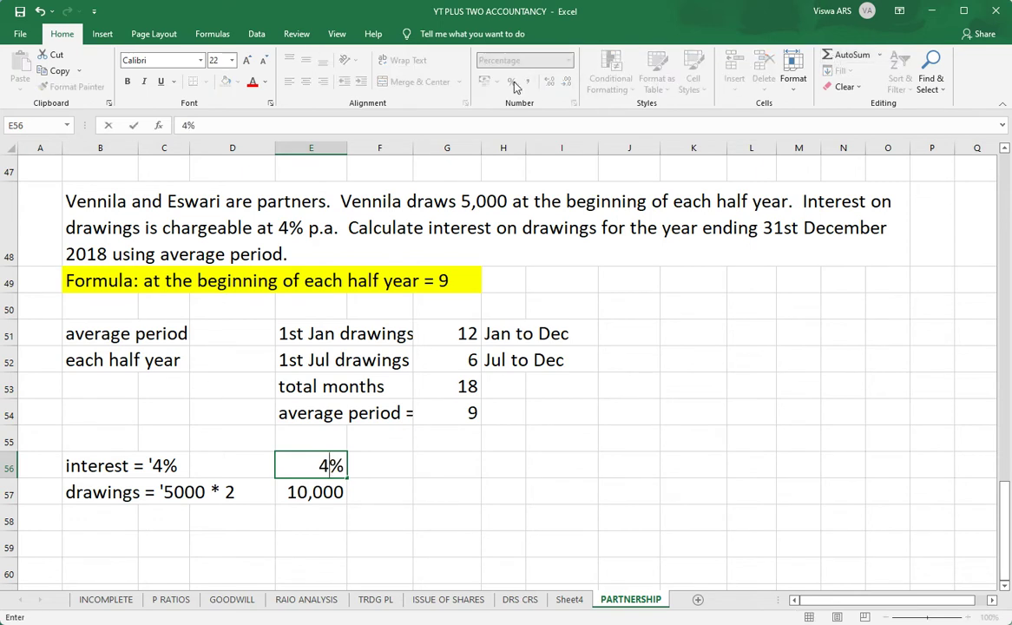
pyautogui.press('Return')
pyautogui.press('Return')
# Step: Label B58 "average period" beneath the drawings line
pyautogui.press('Left')
pyautogui.press('Left')
pyautogui.press('Left')
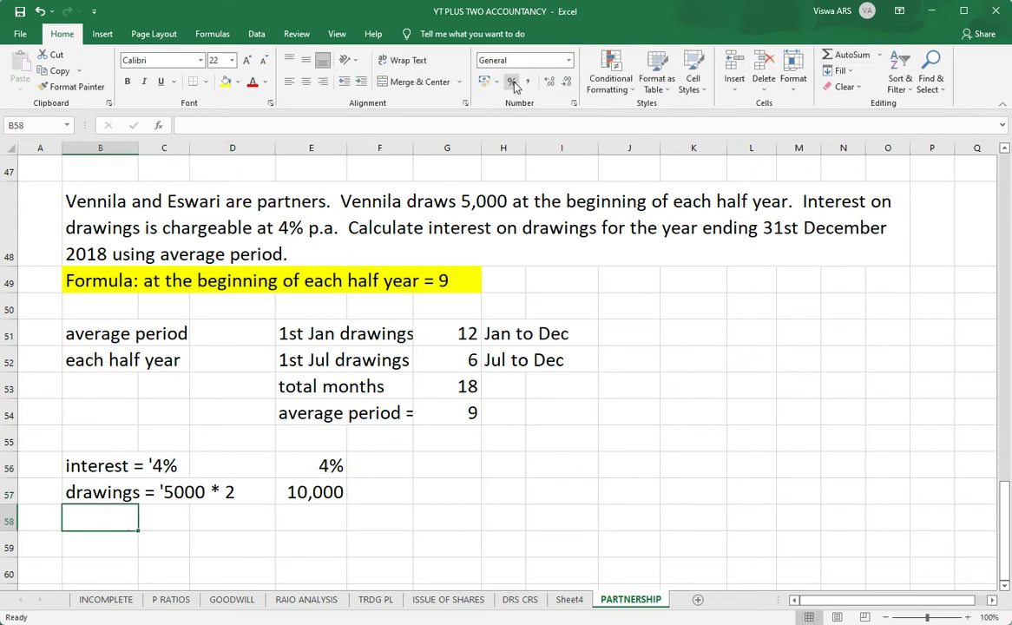
pyautogui.write('average per')
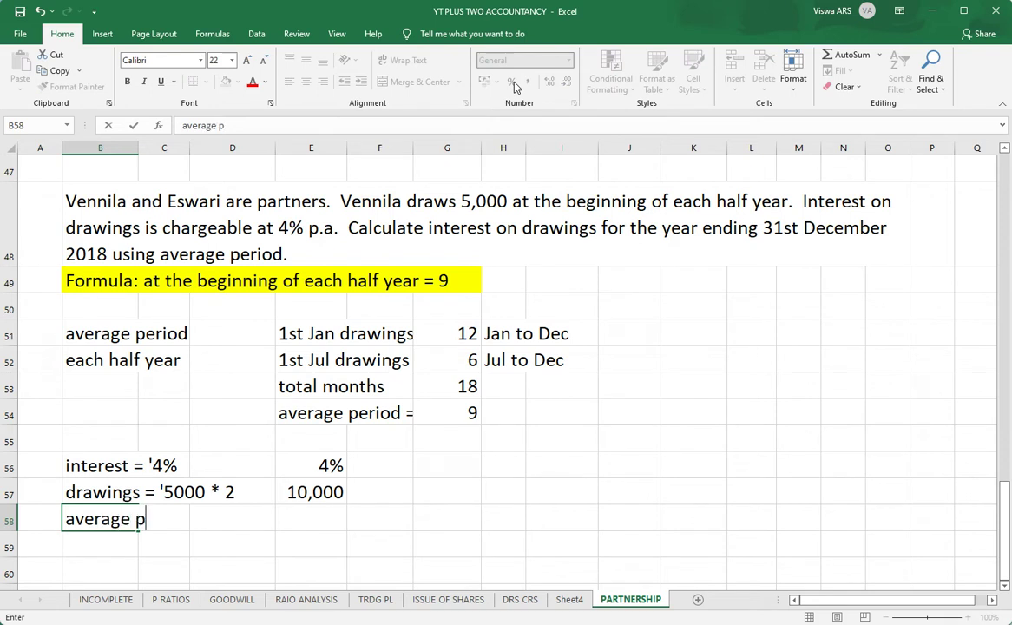
pyautogui.press('BackSpace')
pyautogui.write('eriod')
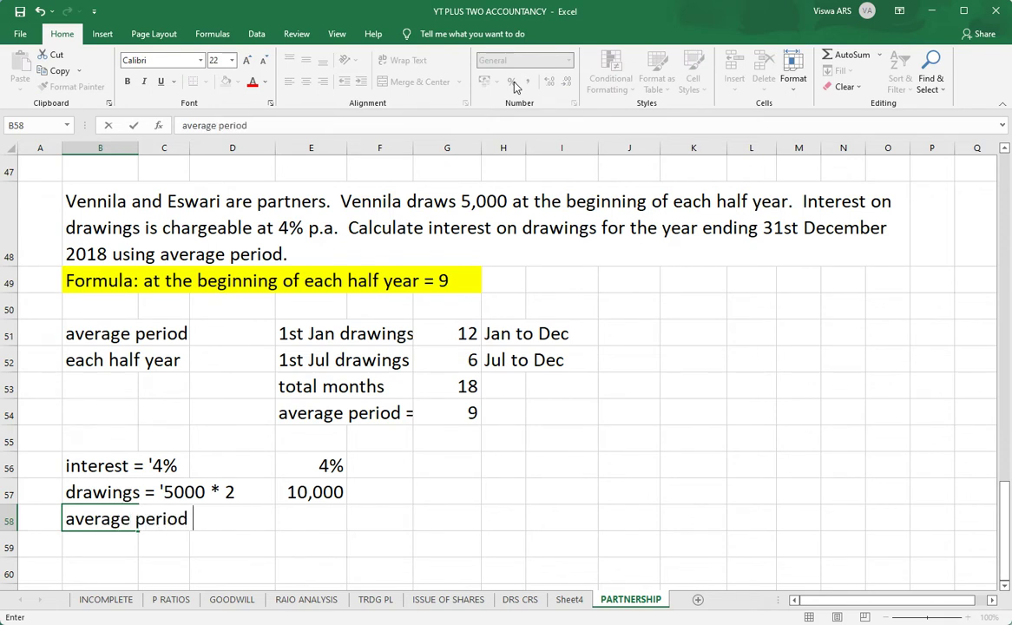
pyautogui.press('Tab')
# Step: Extend the "average period" label in B58 with "= 9/12"
pyautogui.press('Tab')
pyautogui.press('Tab')
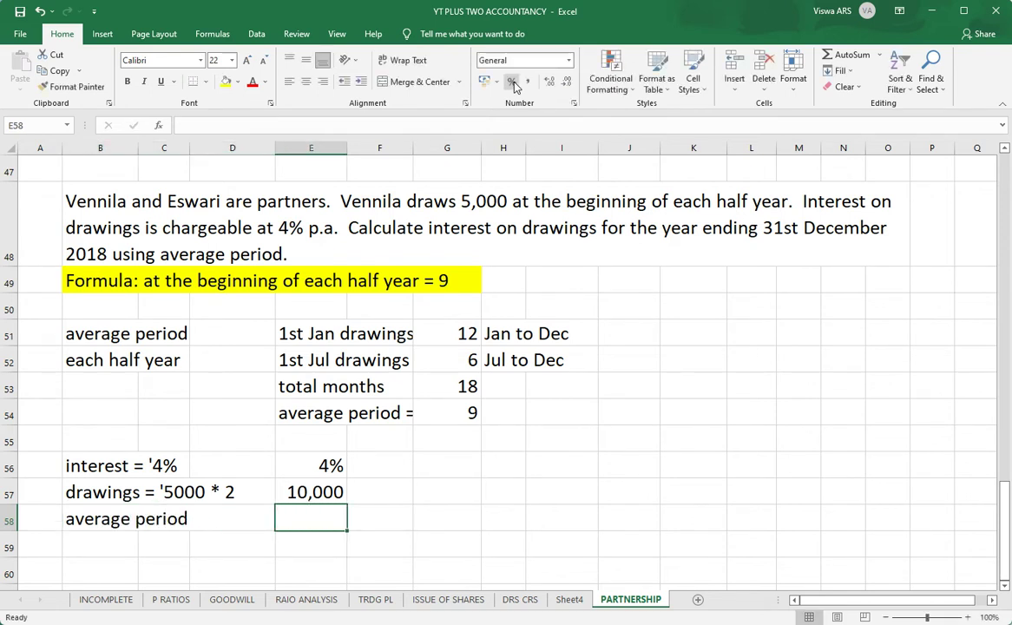
pyautogui.press('Down')
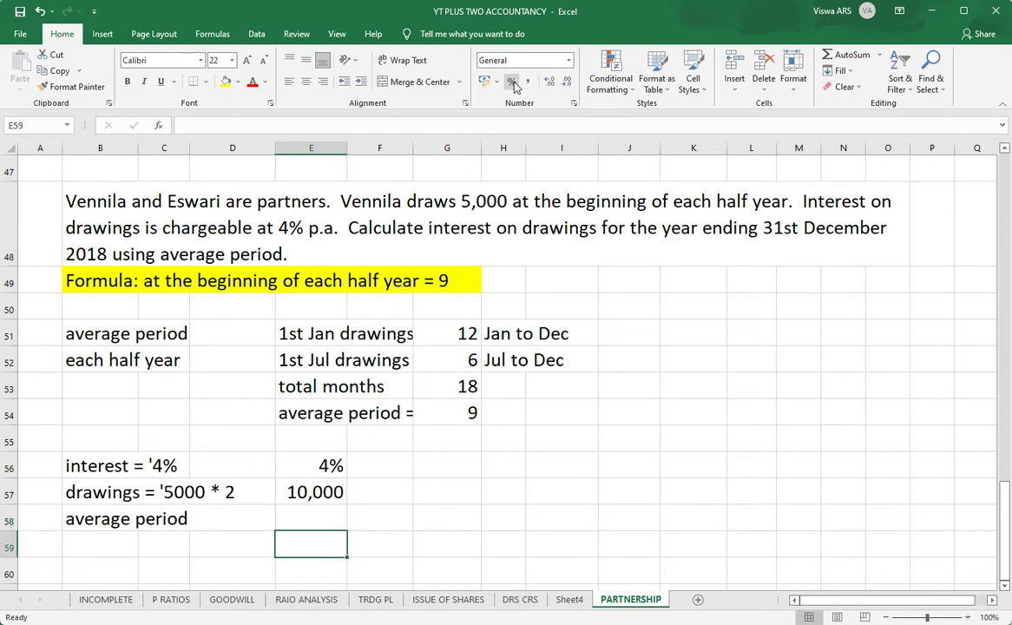
pyautogui.press('Down')
pyautogui.press('Up')
pyautogui.press('Up')
pyautogui.press('Left')
pyautogui.press('Left')
pyautogui.press('Left')
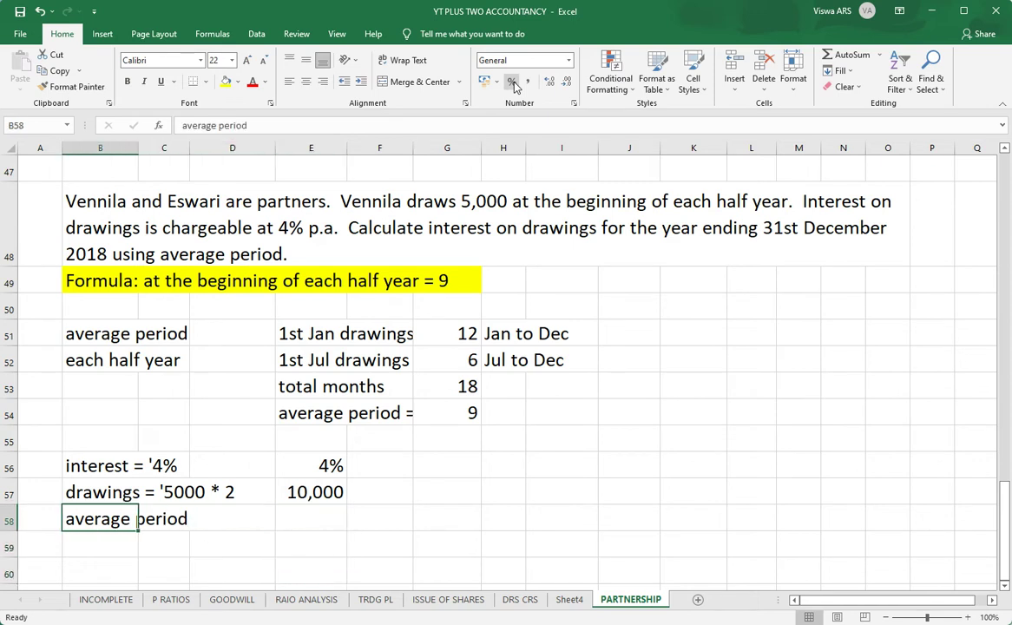
pyautogui.click(327, 121)
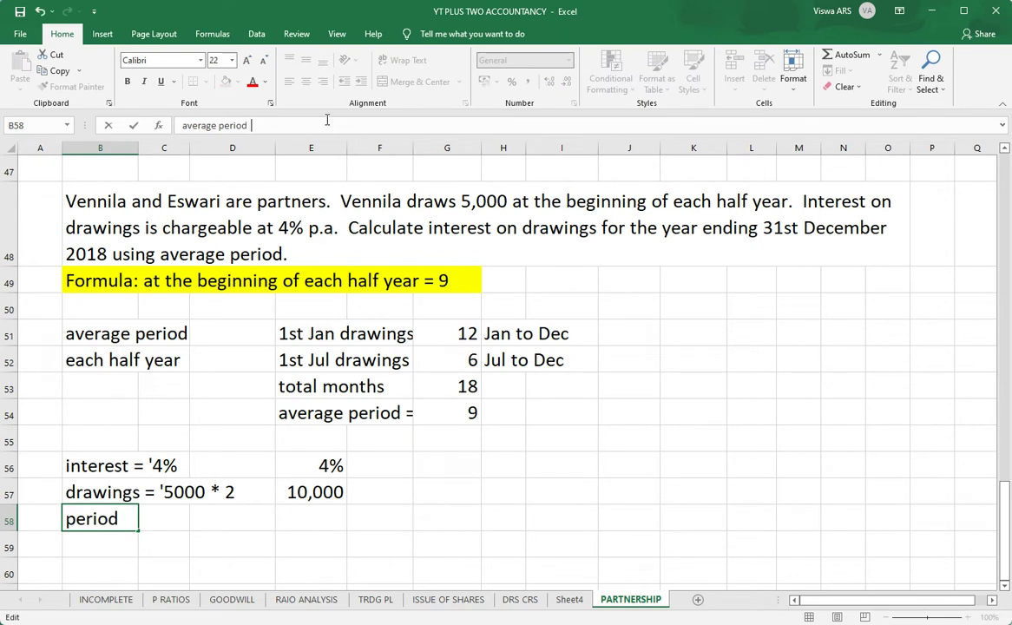
pyautogui.write('= 9/12')
pyautogui.press('Return')
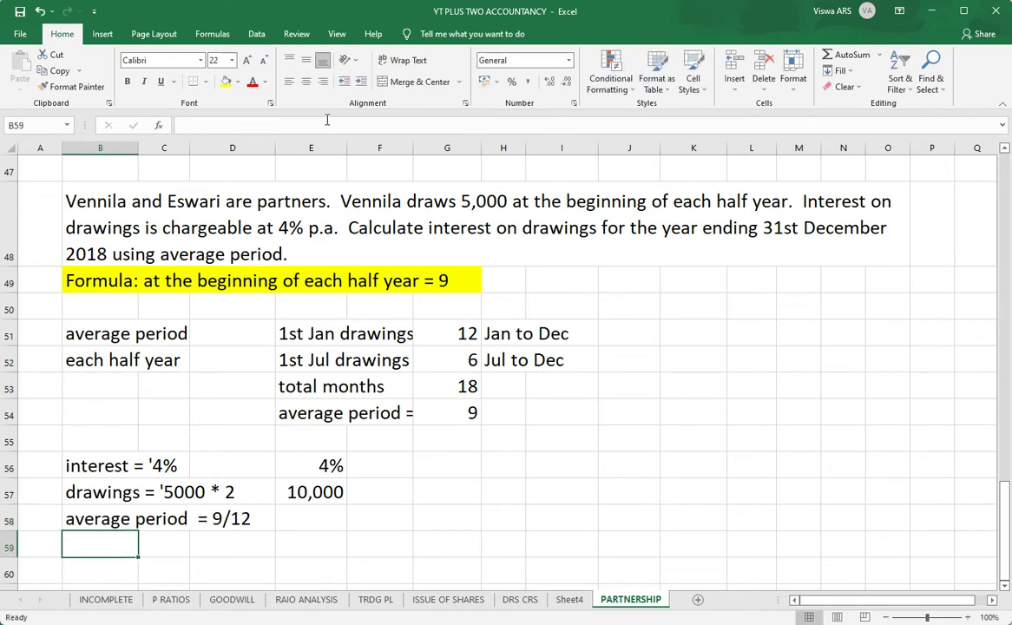
pyautogui.press('Up')
pyautogui.press('Up')
pyautogui.press('Right')
pyautogui.press('Right')
pyautogui.press('Right')
pyautogui.press('Right')
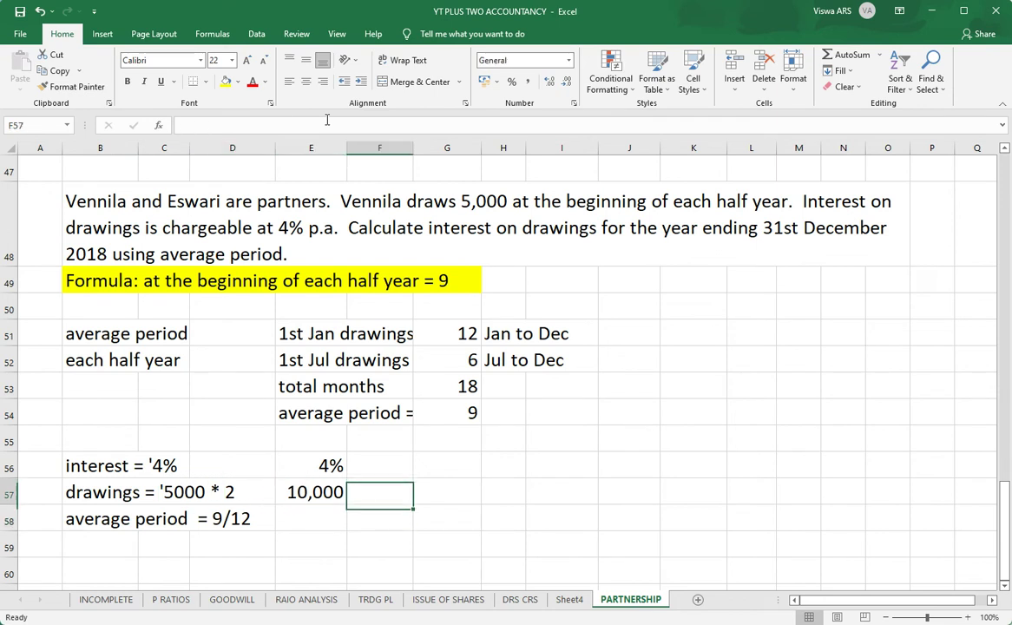
pyautogui.press('Up')
pyautogui.press('Down')
pyautogui.press('Down')
pyautogui.press('Down')
pyautogui.press('Left')
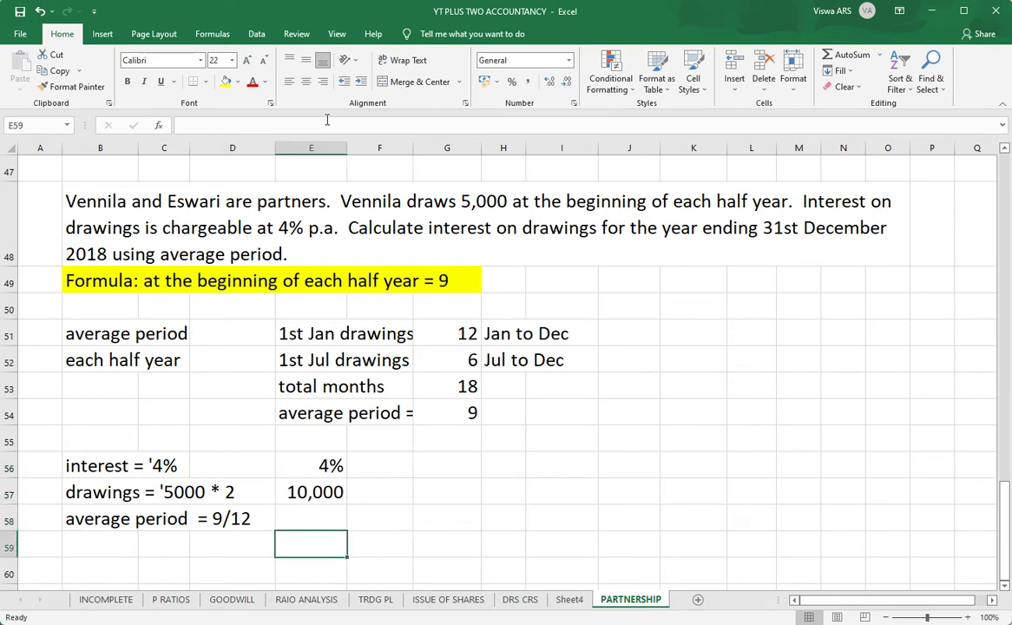
pyautogui.press('Left')
pyautogui.press('Left')
pyautogui.press('Left')
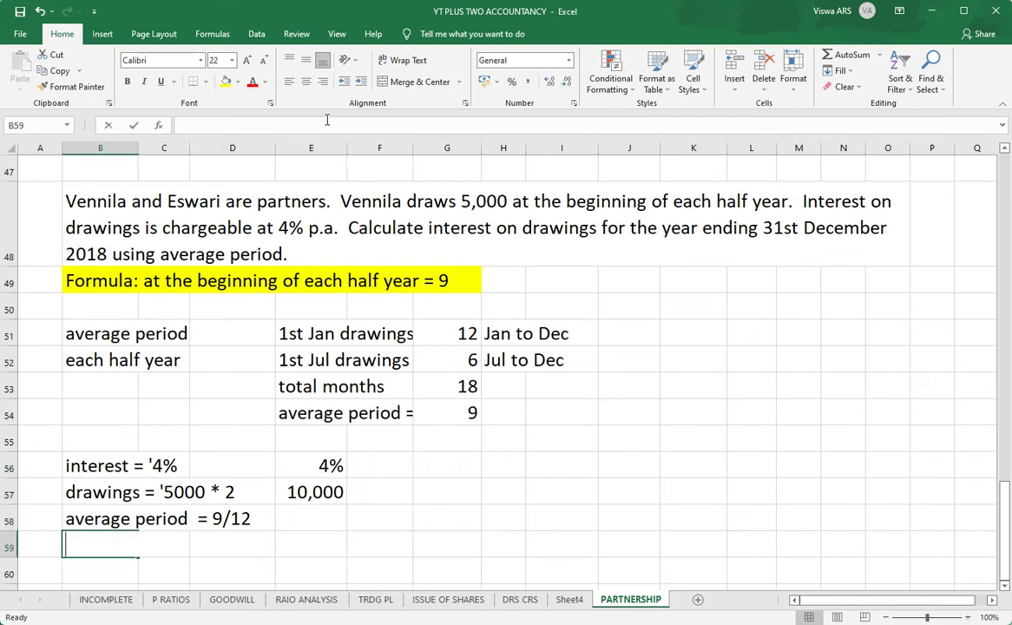
# Step: Label B59 "Interest=" and show the working =10000*4/100*9/12 as plain text in E59
pyautogui.write('Interest=')
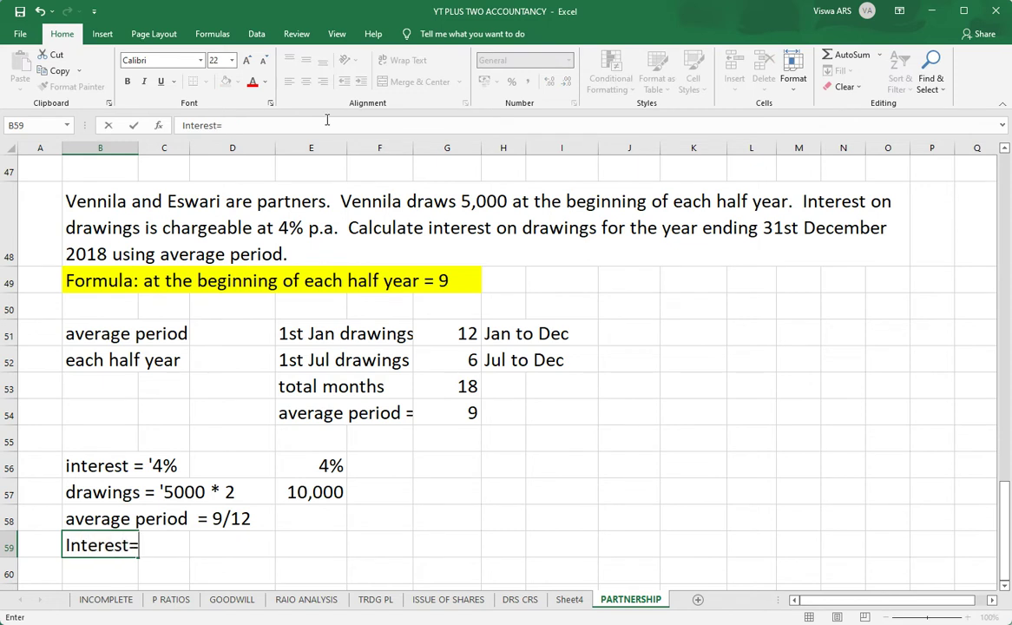
pyautogui.press('Right')
pyautogui.press('Right')
pyautogui.press('Right')
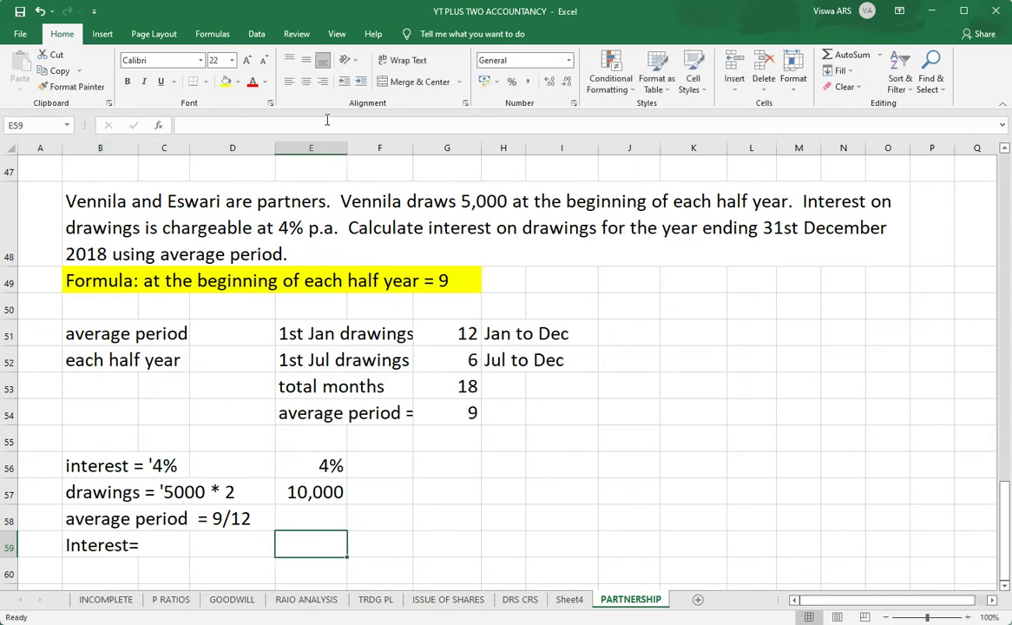
pyautogui.write('=10000')
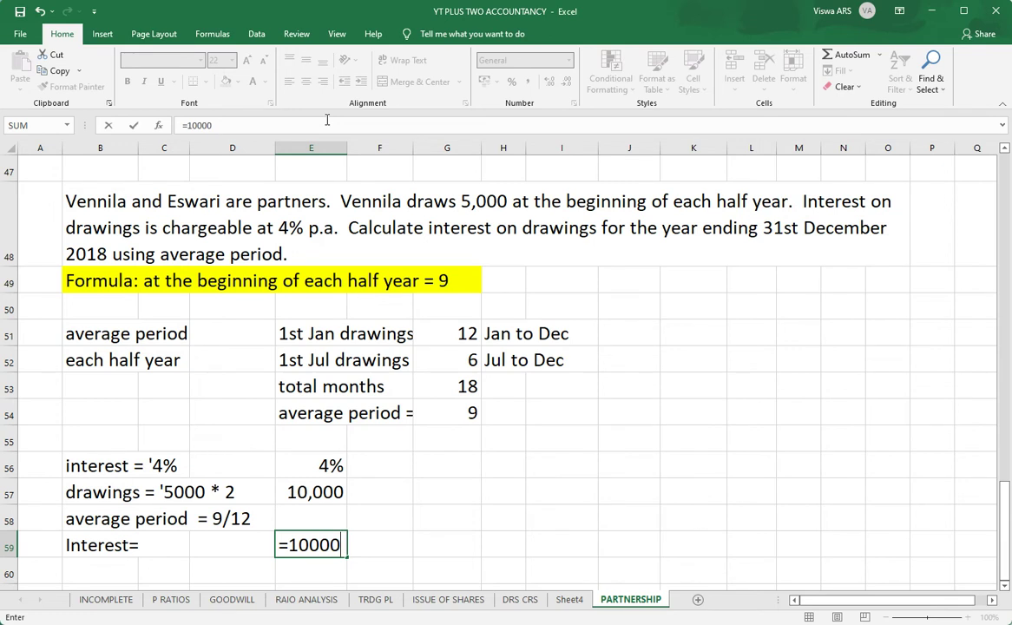
pyautogui.write('*4/10')
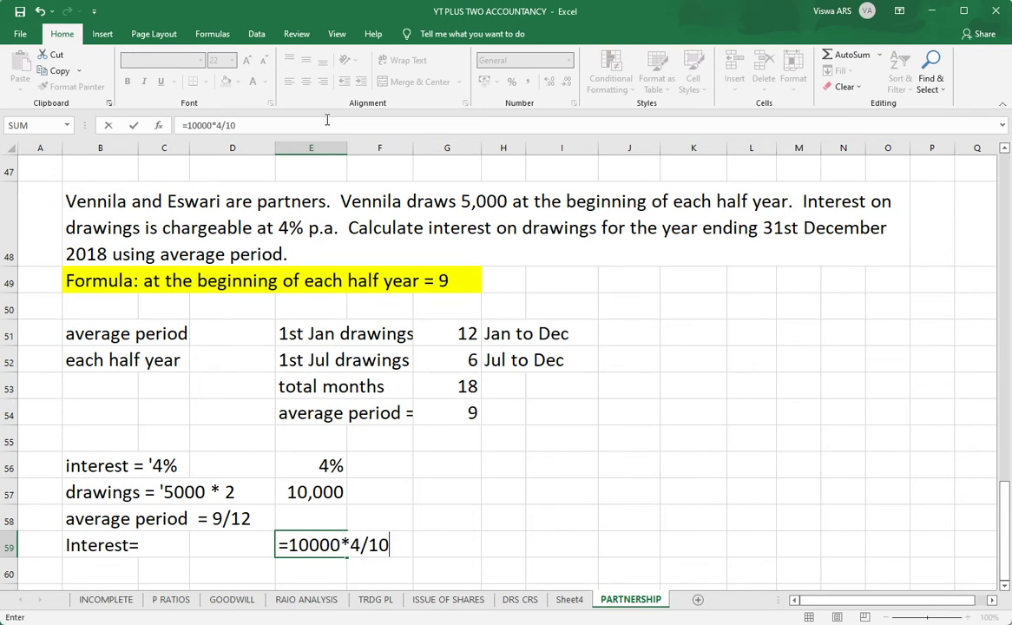
pyautogui.write('0*9/12')
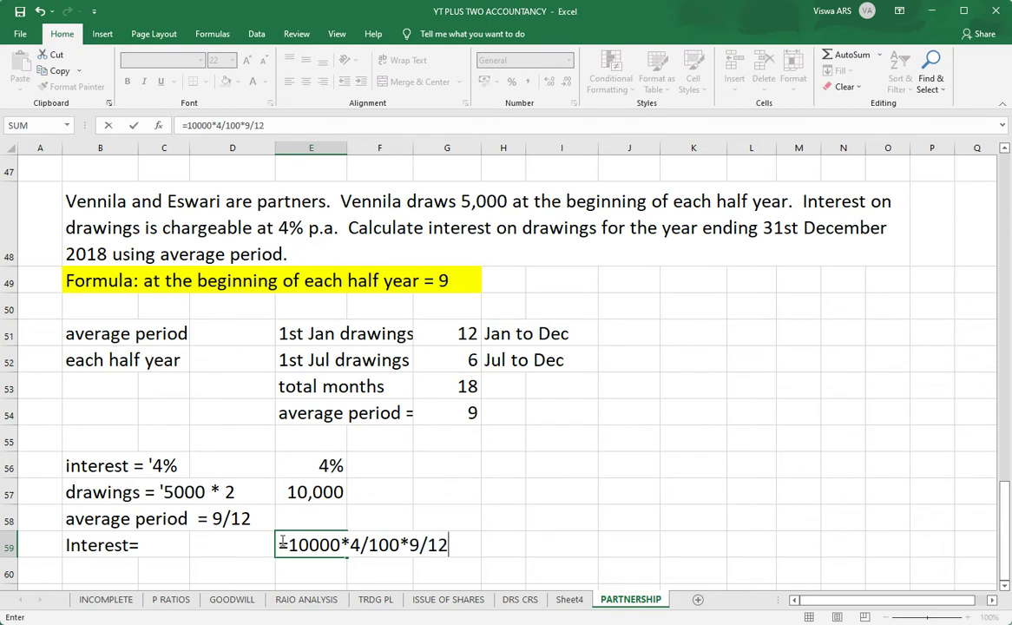
pyautogui.click(279, 544)
pyautogui.write("'")
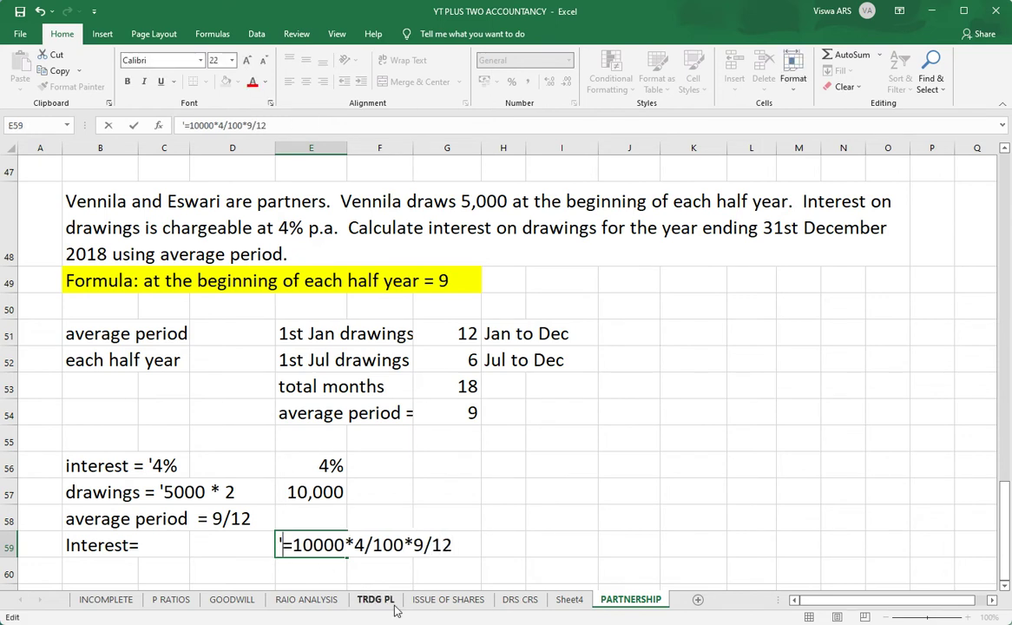
pyautogui.press('Return')
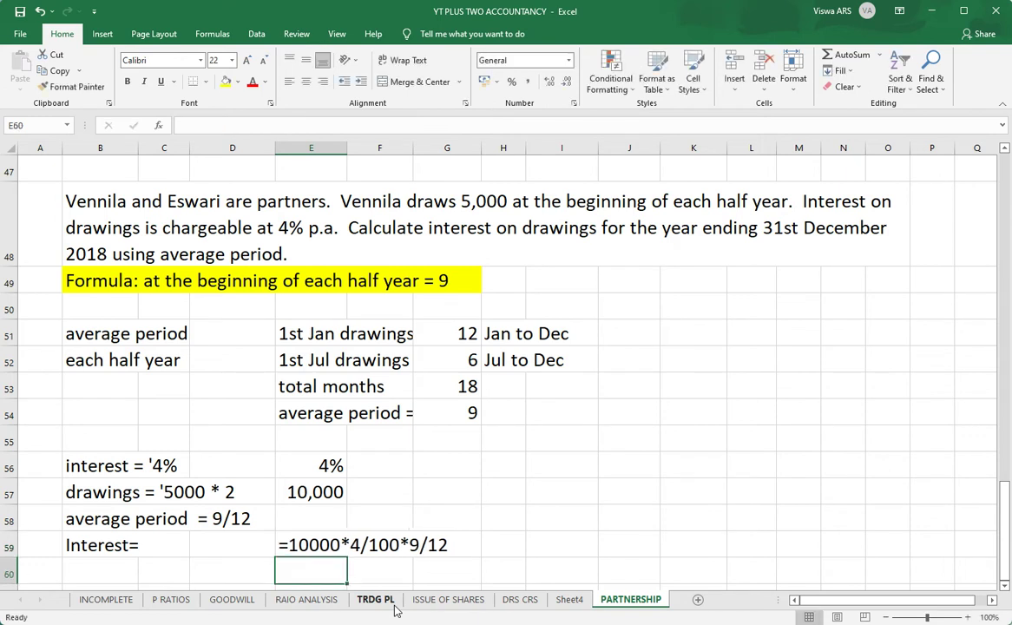
# Step: Copy the text working from E59 to E60 and turn the copy into the live formula =10000*4/100*9/12
pyautogui.press('Up')
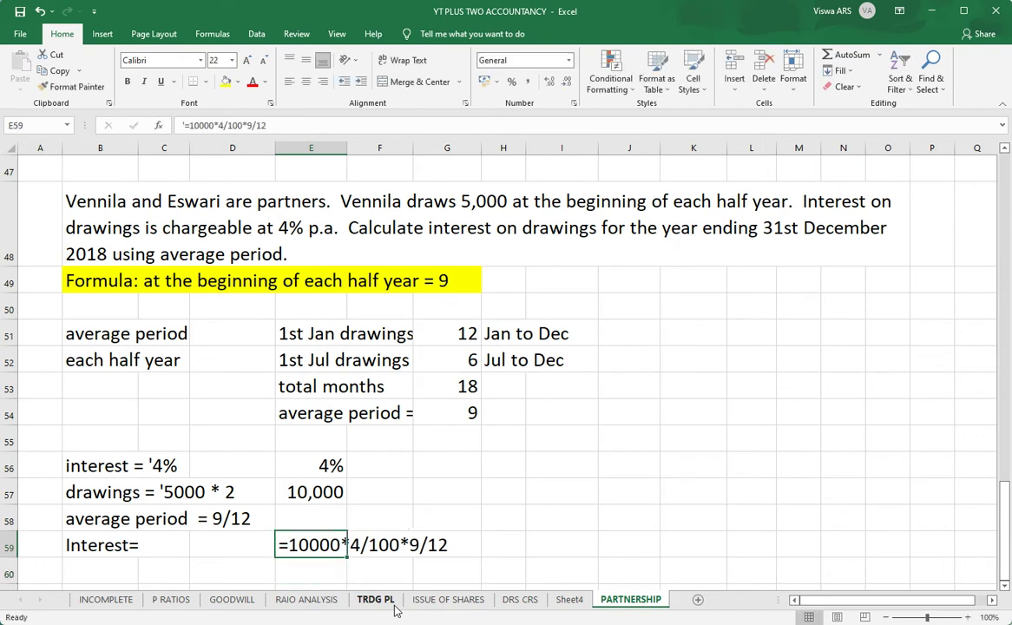
pyautogui.hotkey('ctrl', 'c')
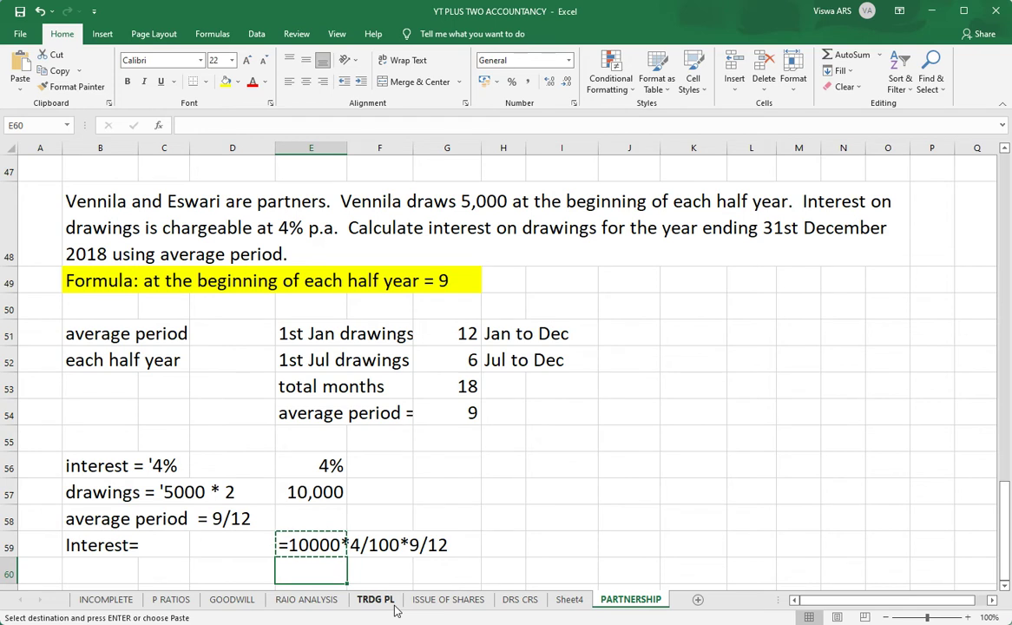
pyautogui.press('Down')
pyautogui.hotkey('ctrl', 'v')
pyautogui.press('Escape')
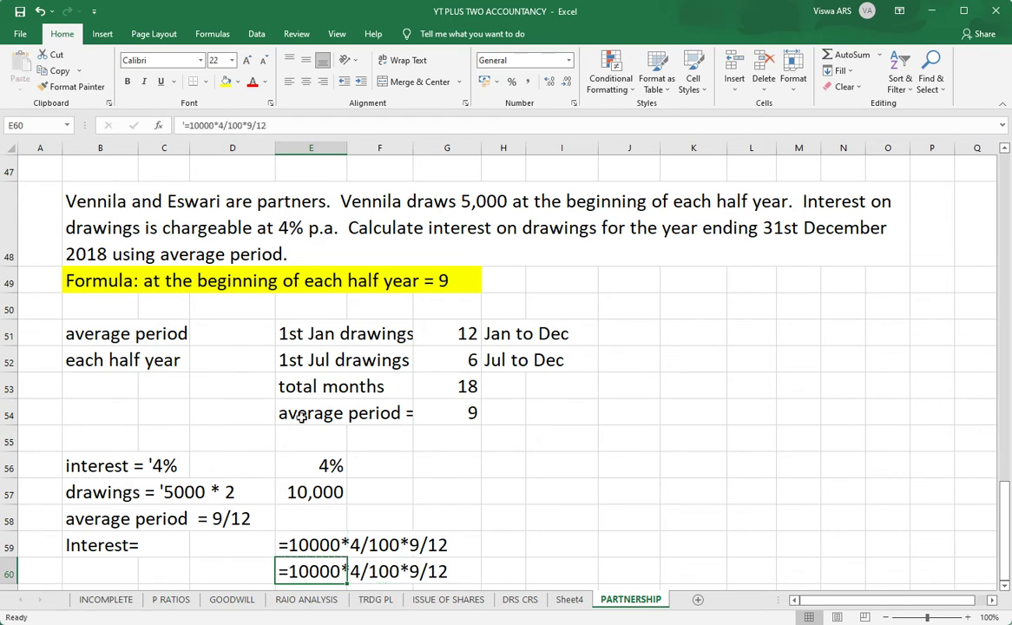
pyautogui.click(184, 125)
pyautogui.press('BackSpace')
pyautogui.press('BackSpace')
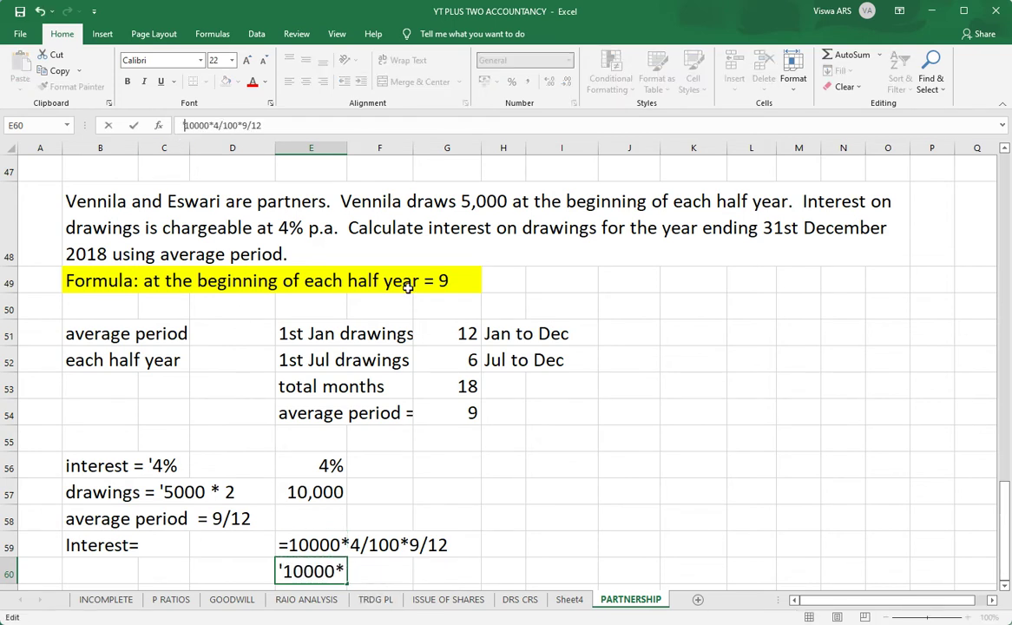
pyautogui.write('=')
pyautogui.hotkey('ctrl', 'Return')
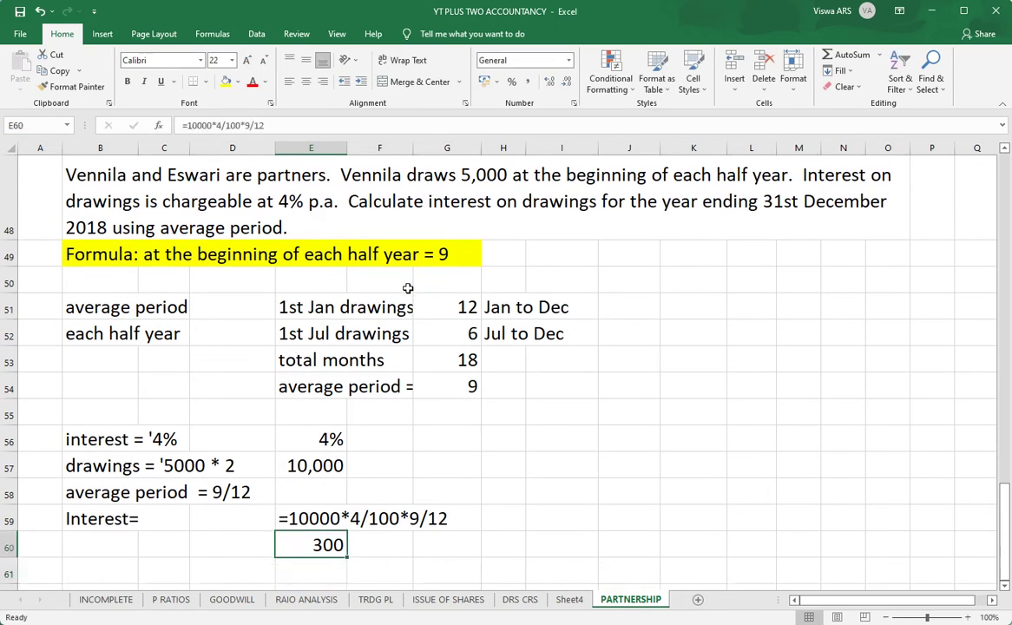
# Step: Highlight the calculated interest in E60 with yellow fill and review the worked solution
pyautogui.click(225, 81)
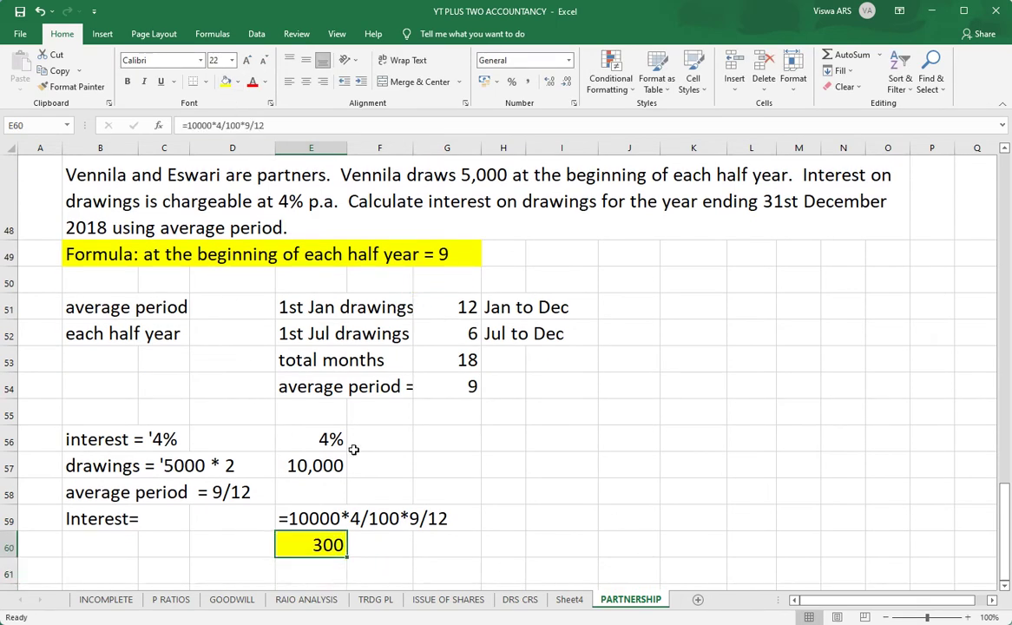
pyautogui.scroll(3, 353, 448)
pyautogui.scroll(-2, 353, 448)
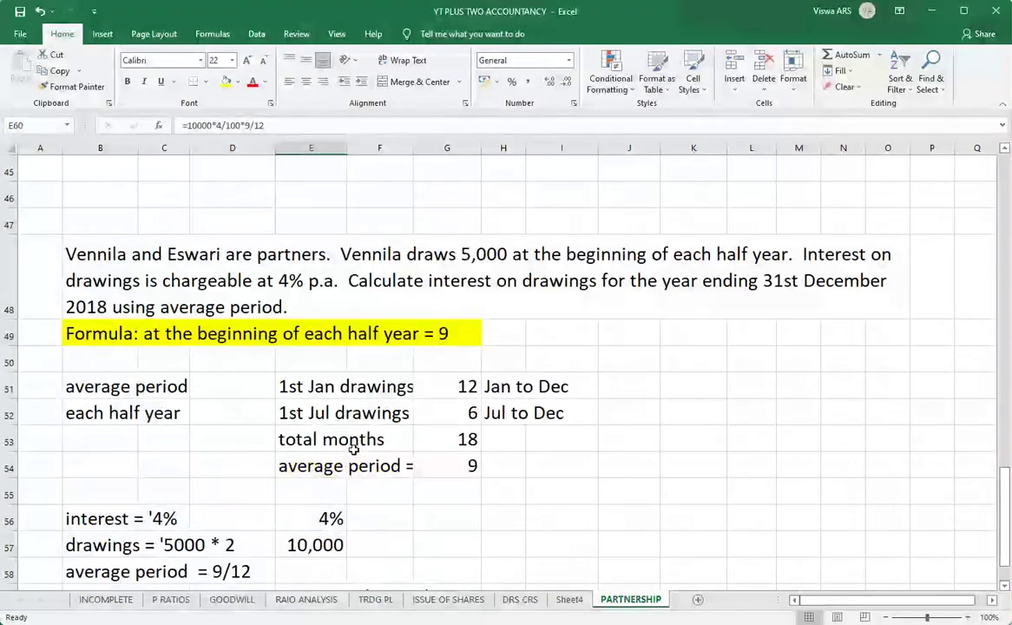
# Step: Review the half-yearly drawing months and highlight the average period row in E54:G54 with yellow fill
pyautogui.scroll(-1, 353, 449)
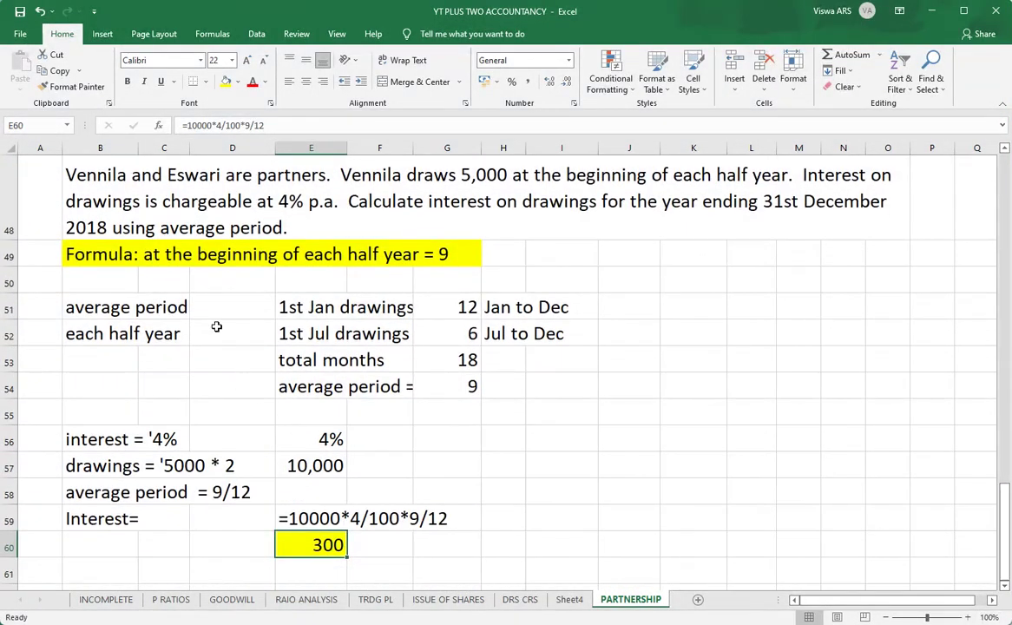
pyautogui.click(211, 231)
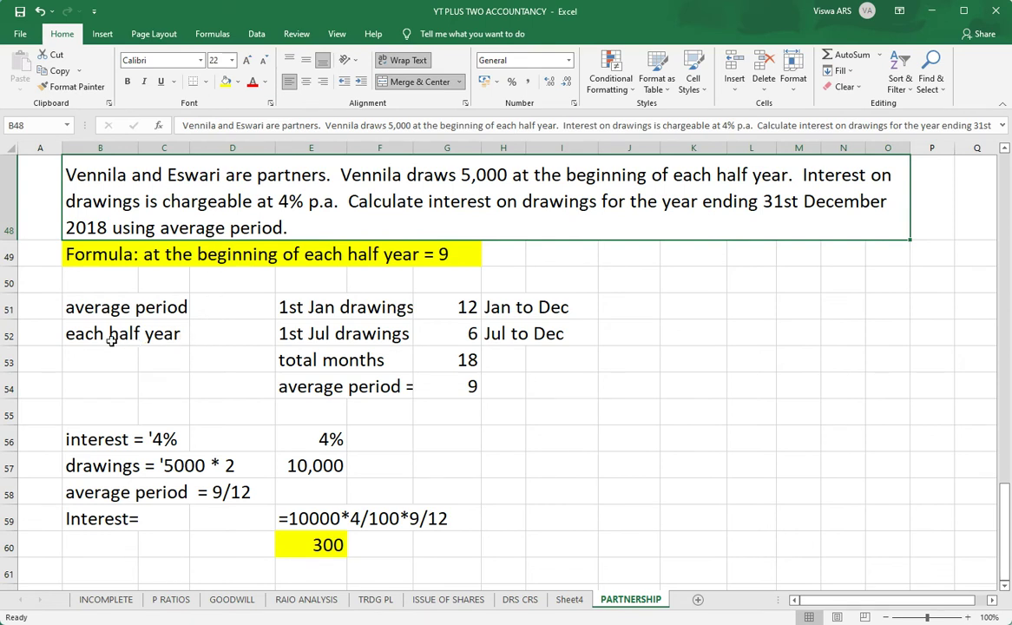
pyautogui.click(304, 310)
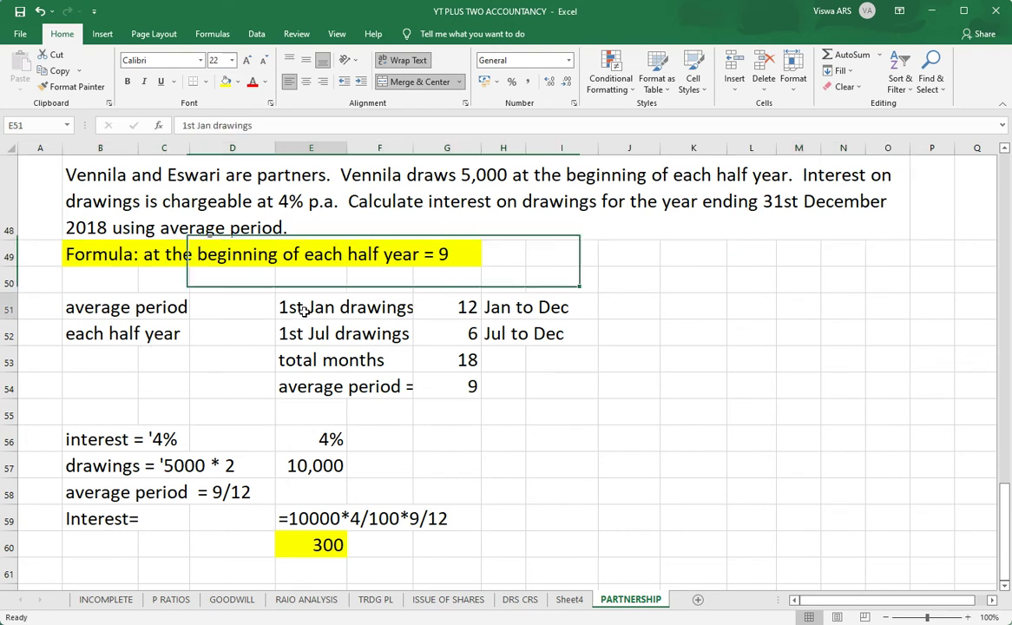
pyautogui.click(448, 307)
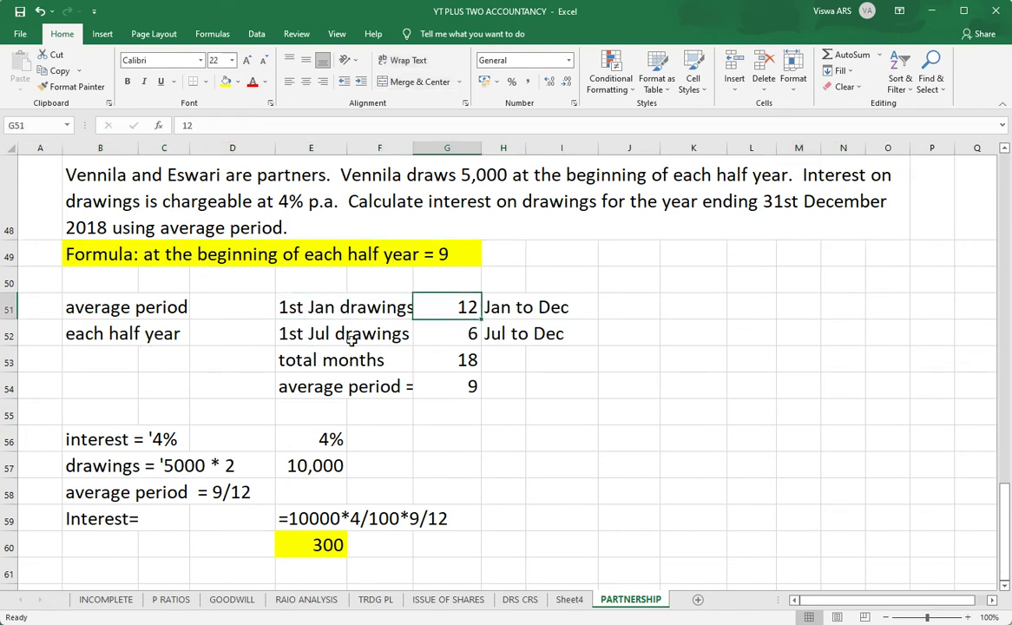
pyautogui.click(429, 333)
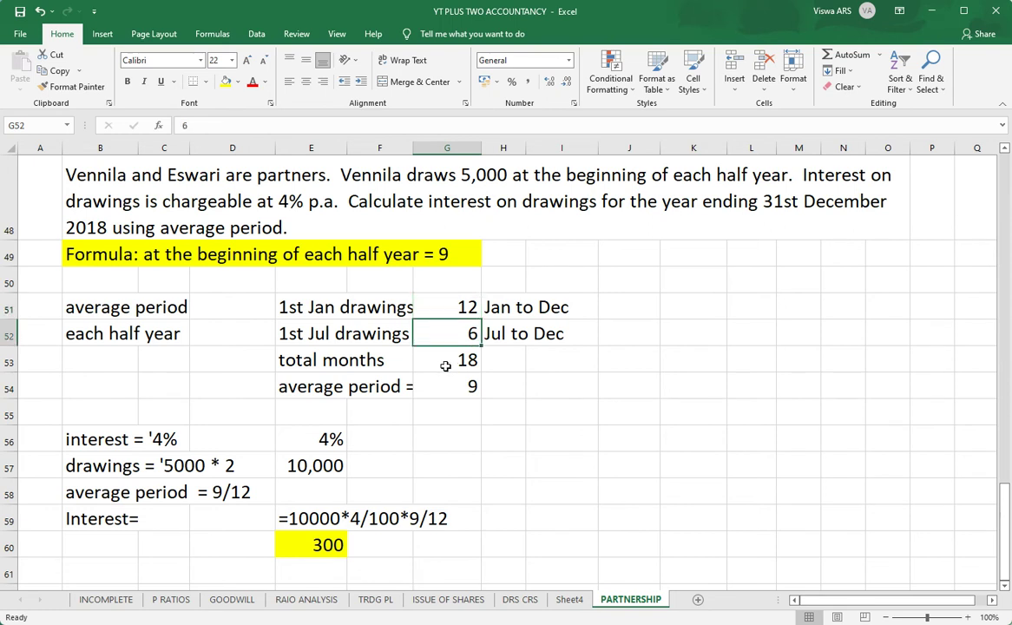
pyautogui.moveTo(300, 386); pyautogui.dragTo(442, 391)
pyautogui.click(226, 82)
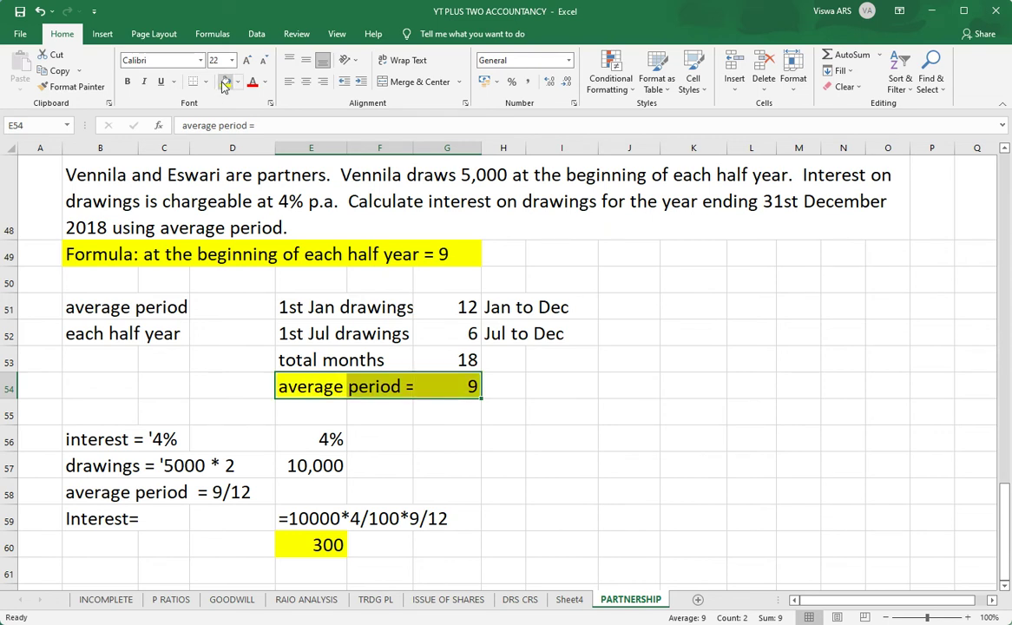
pyautogui.click(447, 438)
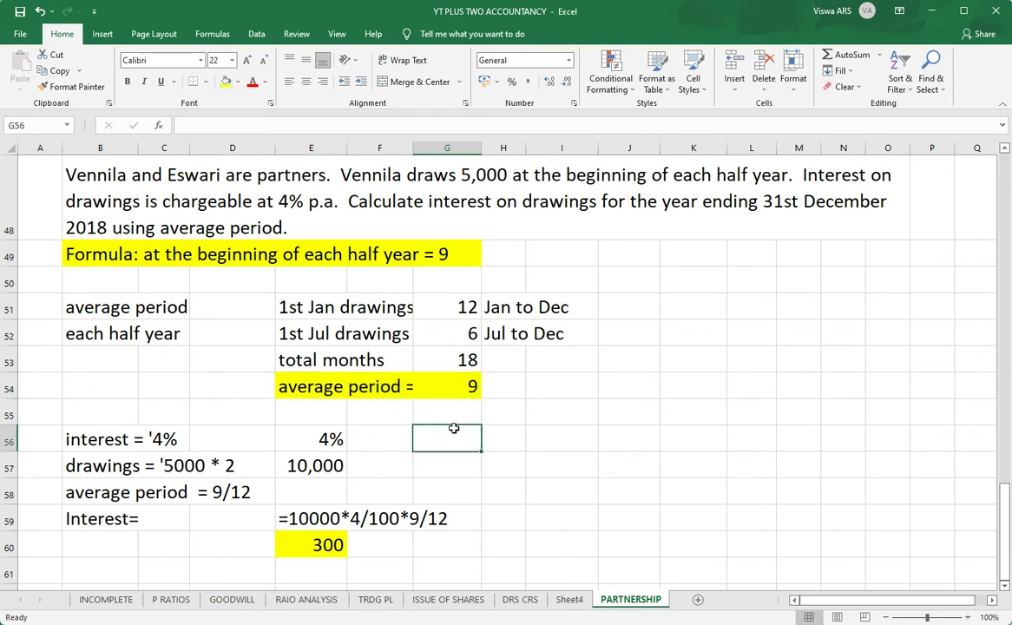
# Step: Make the calculated interest amount in E60 bold
pyautogui.click(107, 260)
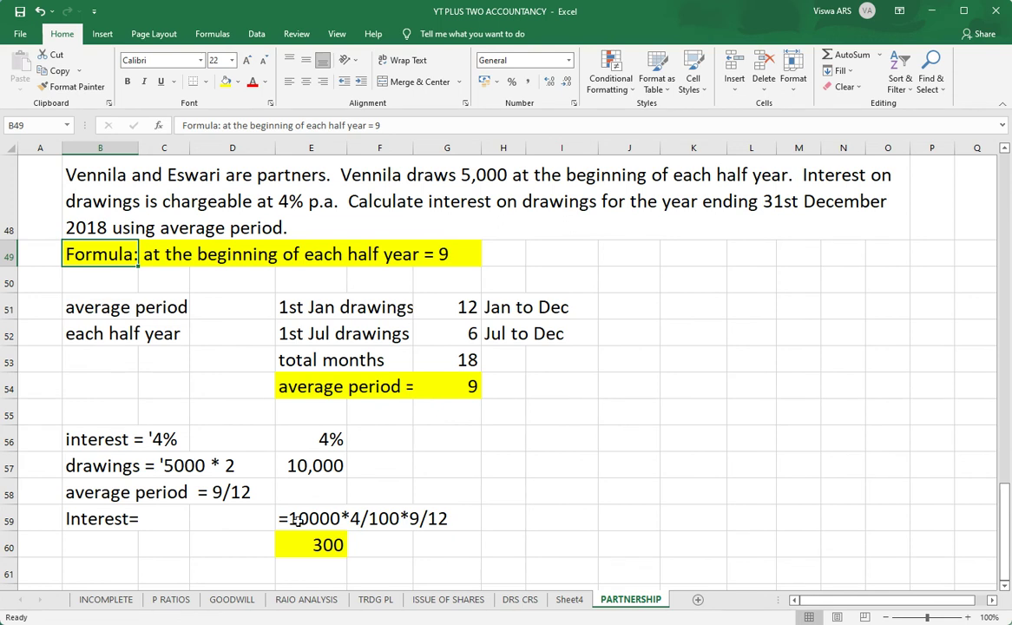
pyautogui.click(337, 544)
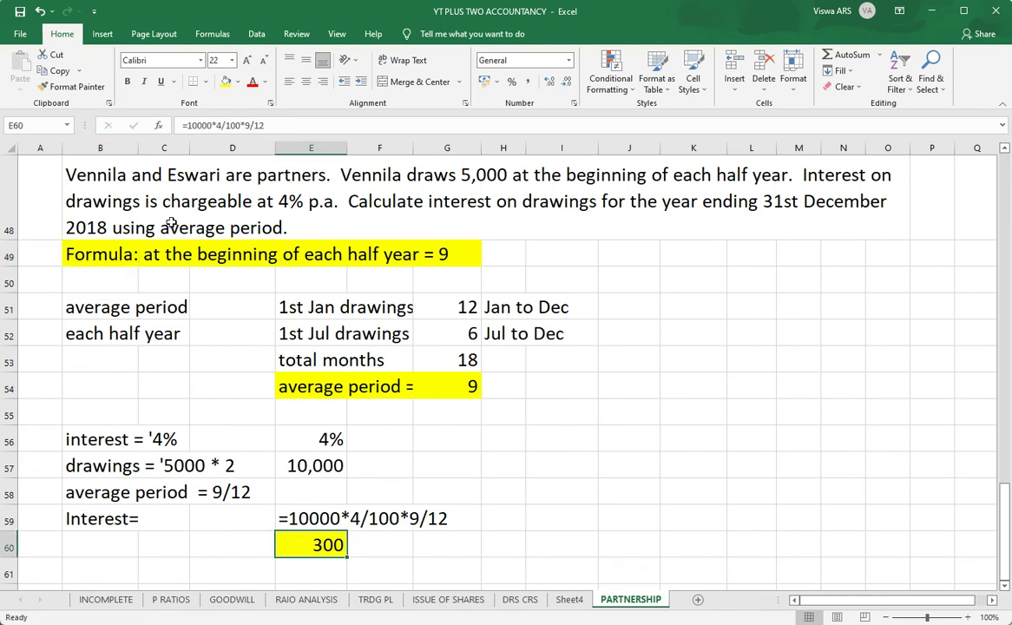
pyautogui.click(126, 84)
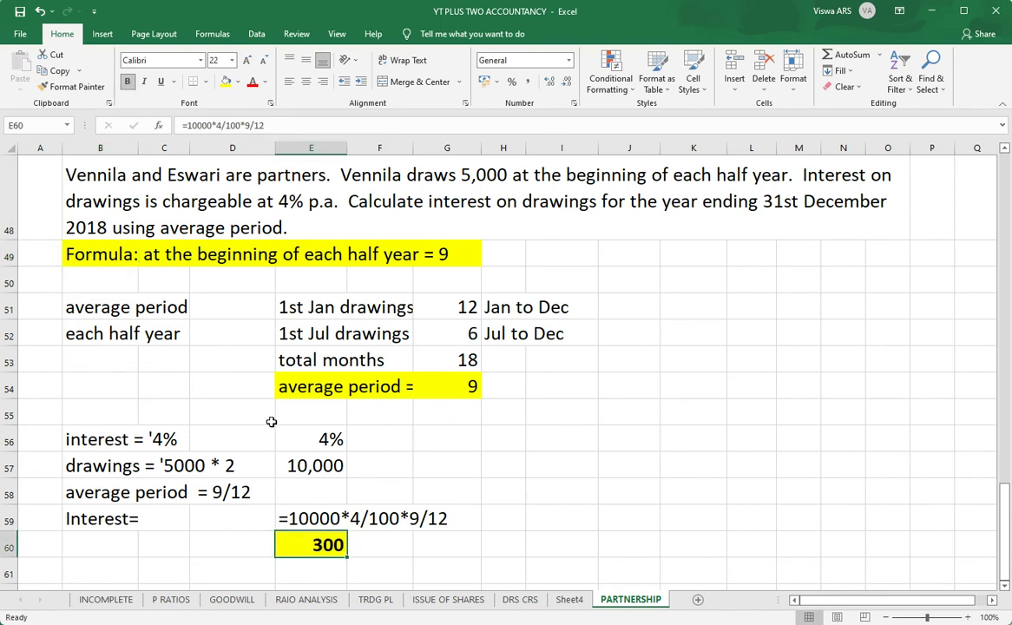